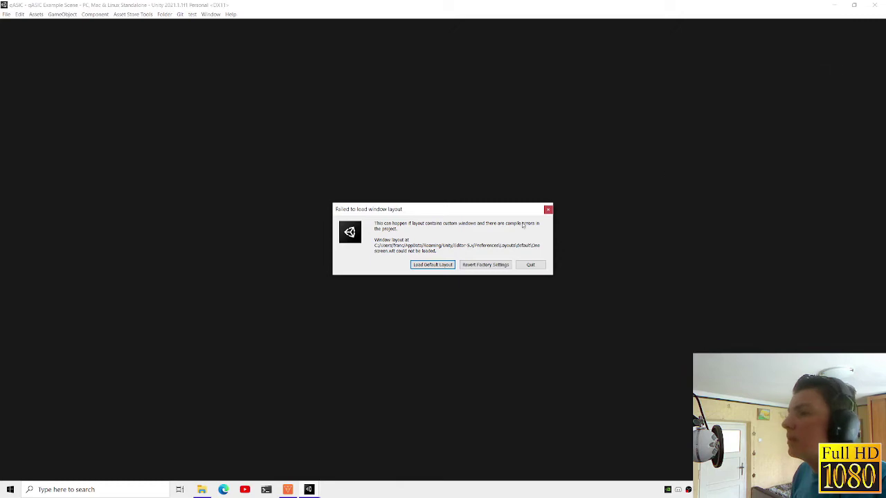
- Choose Load Default Layout in the 'Failed to load window layout' dialog
{"action": "left_click", "coordinate": [421, 269]}
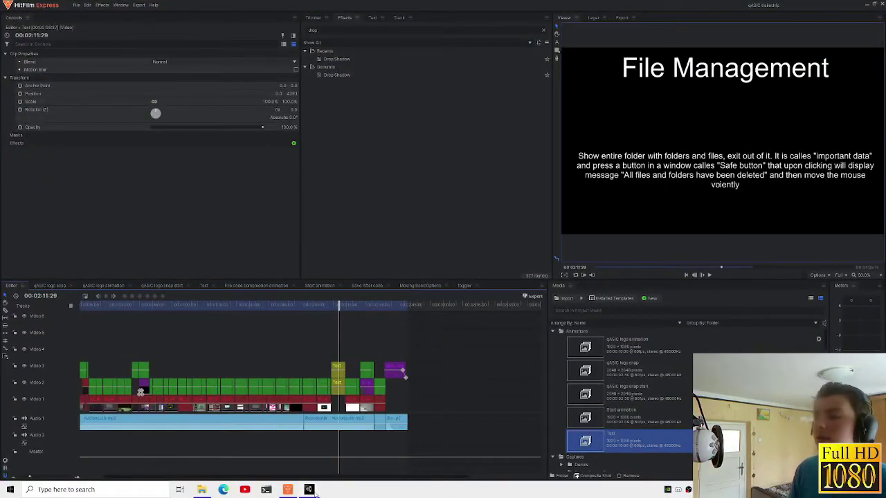
- Set the Main Camera background colour to solid black
{"action": "mouse_move", "coordinate": [308, 489]}
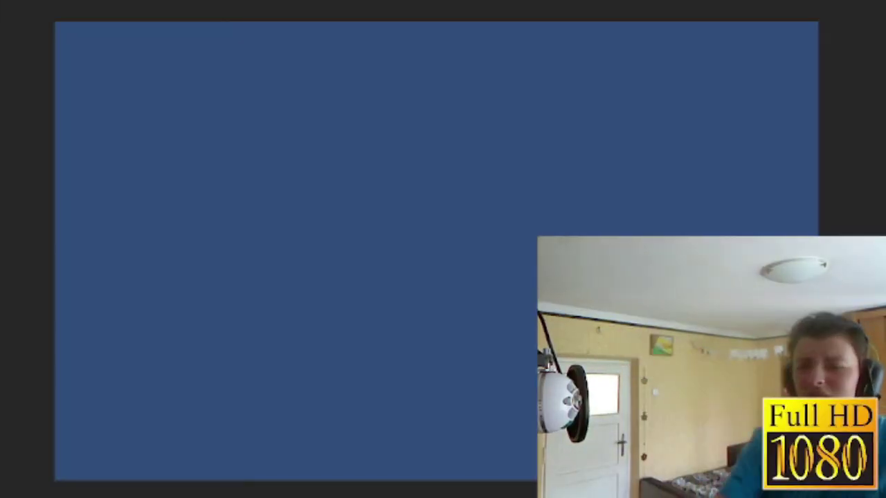
{"action": "left_click", "coordinate": [99, 130]}
{"action": "left_click_drag", "start_coordinate": [132, 217], "coordinate": [115, 223]}
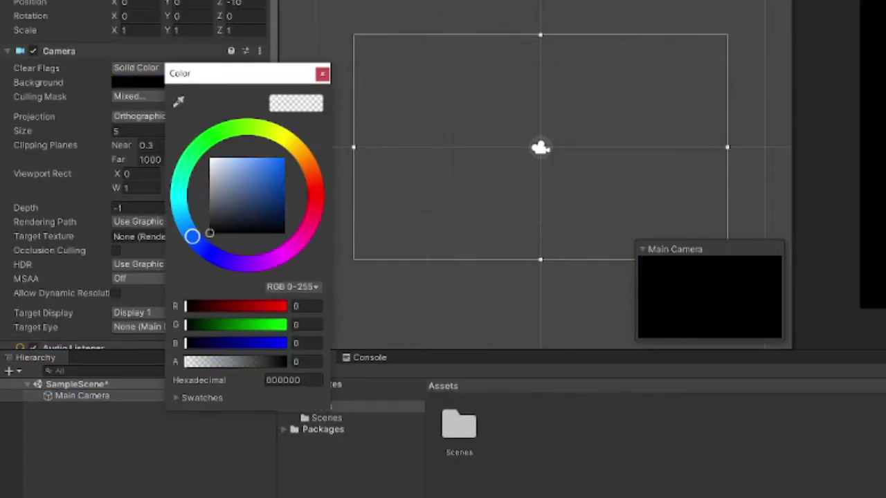
{"action": "left_click", "coordinate": [189, 133]}
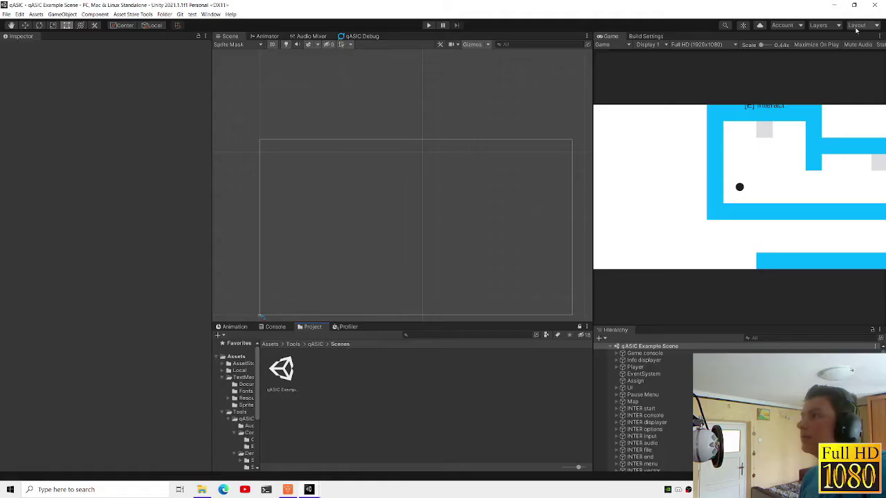
- Try the File manager and One screen layouts, falling back to the default layout after each error
{"action": "left_click", "coordinate": [827, 65]}
{"action": "left_click", "coordinate": [751, 156]}
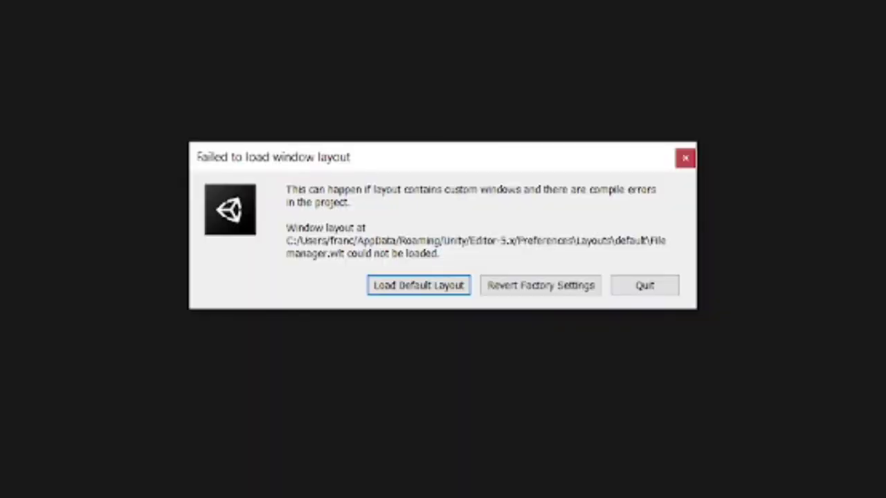
{"action": "left_click", "coordinate": [419, 285]}
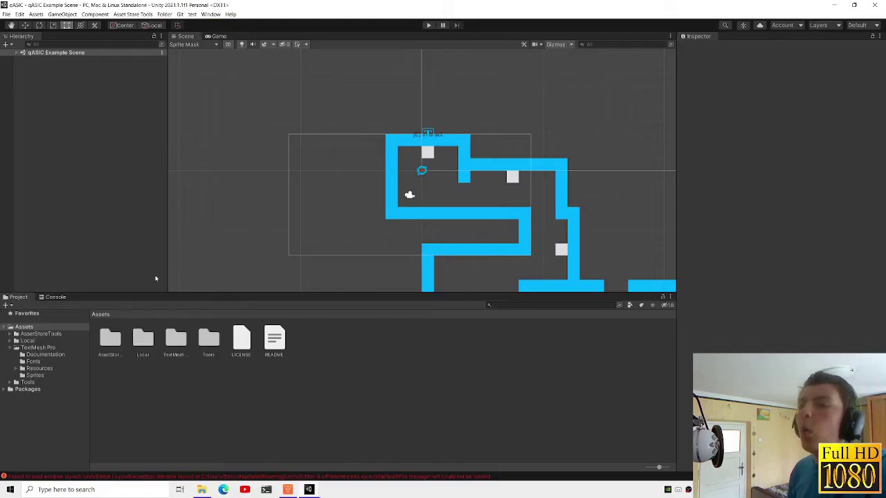
{"action": "left_click", "coordinate": [835, 67]}
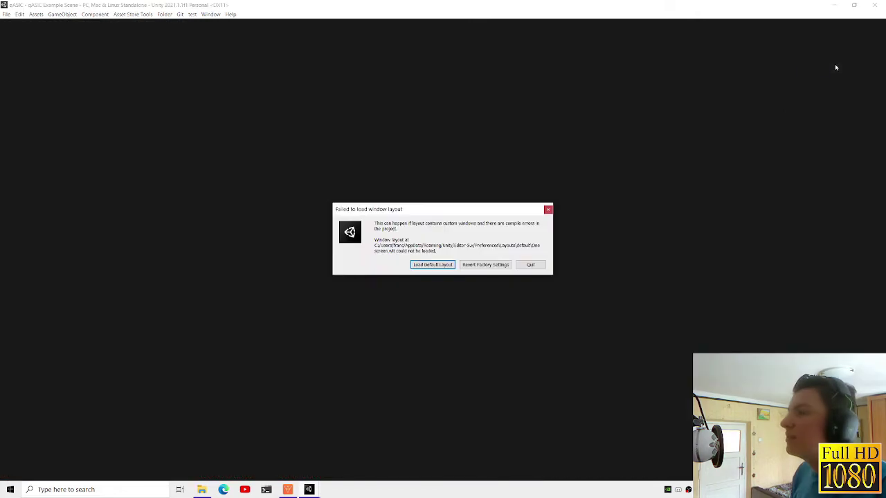
{"action": "left_click", "coordinate": [419, 265]}
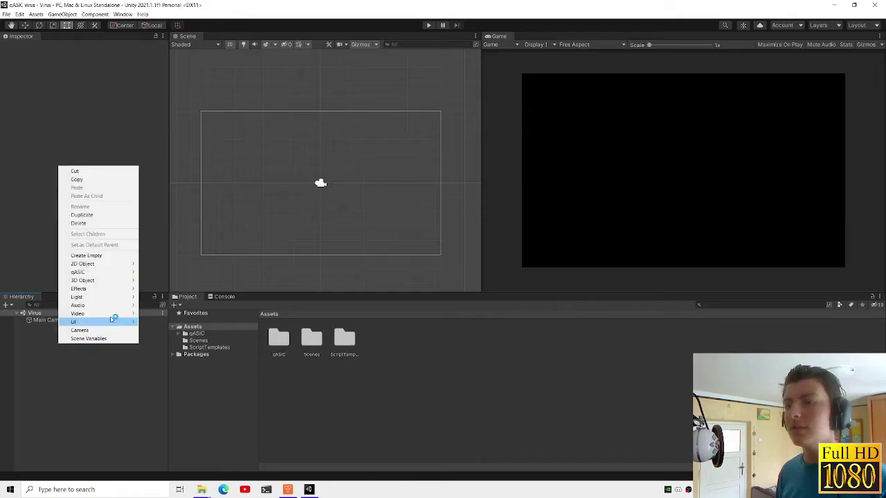
- Add a TextMeshPro text reading 'Totally not a virus' over a grey banner with Image alpha 128
{"action": "mouse_move", "coordinate": [122, 322]}
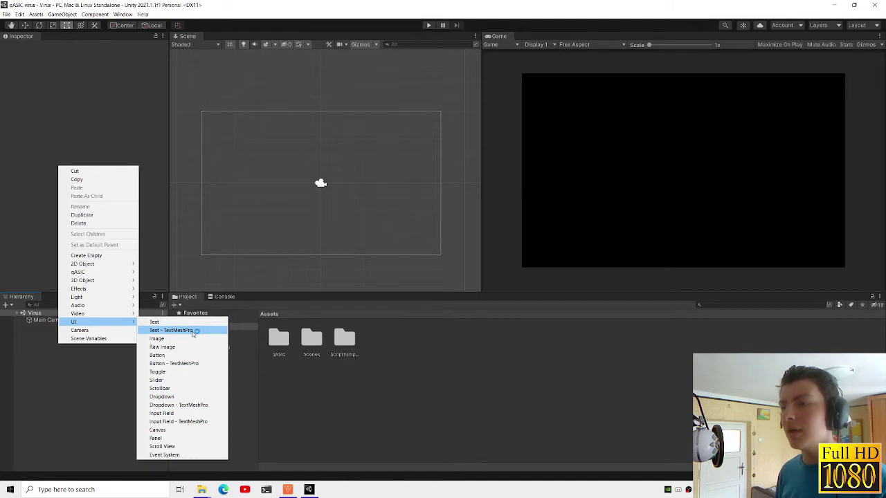
{"action": "left_click", "coordinate": [186, 431]}
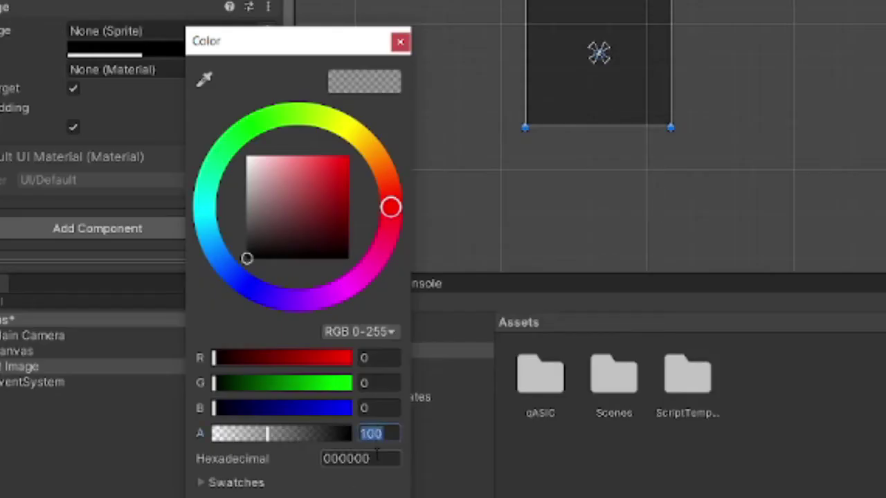
{"action": "type", "text": "128"}
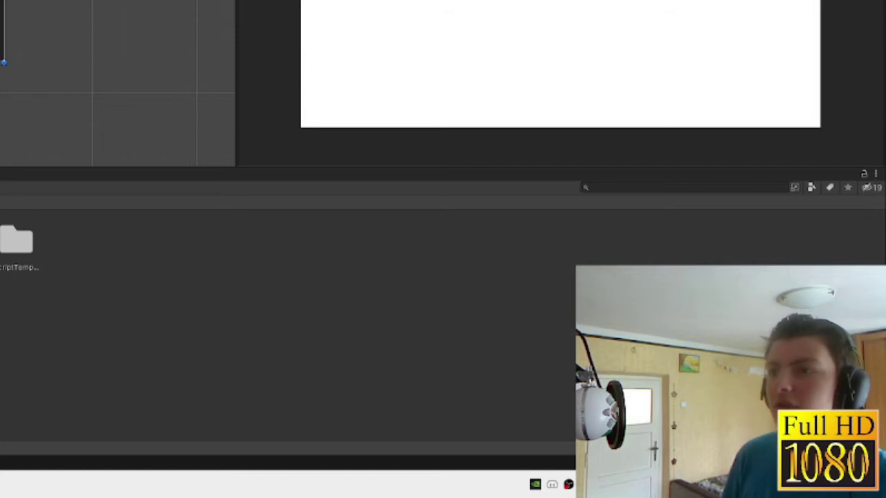
{"action": "scroll", "coordinate": [118, 83], "scroll_direction": "down", "scroll_amount": 2}
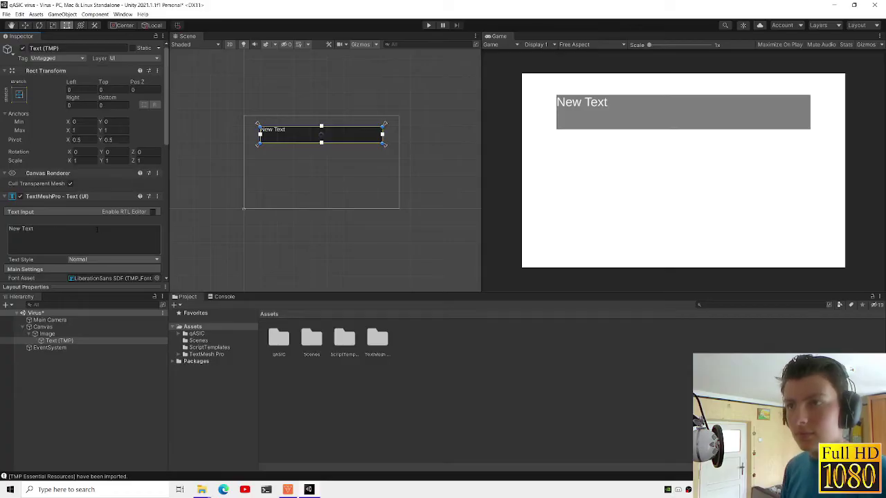
{"action": "type", "text": "Tot"}
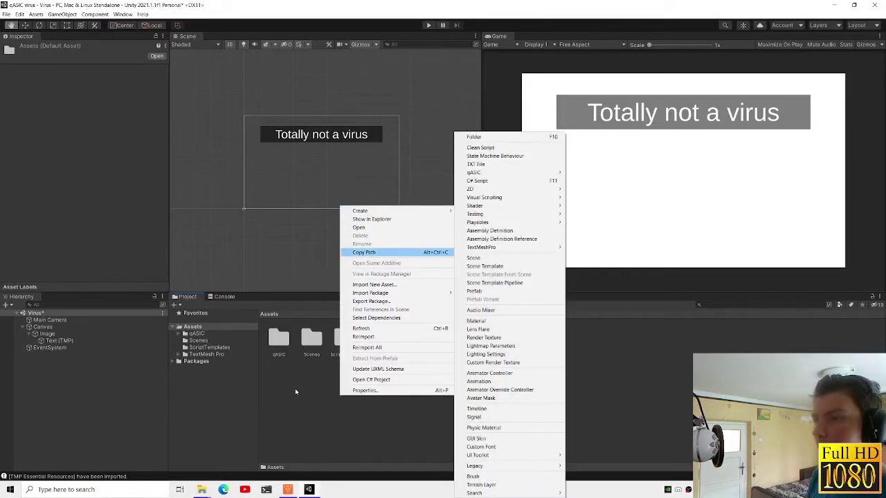
- Put the Spartan fonts in a Fonts folder, open qASIC Debug, and add a 'safe button' button
{"action": "left_click", "coordinate": [294, 406]}
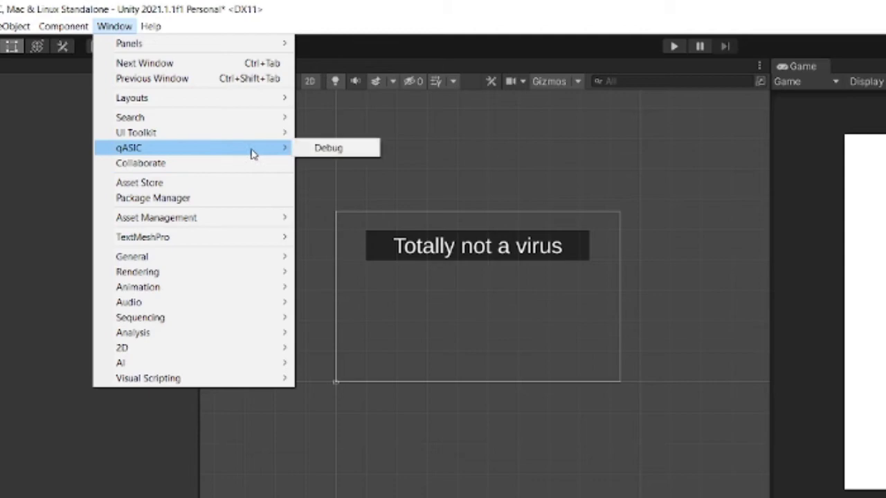
{"action": "left_click", "coordinate": [365, 154]}
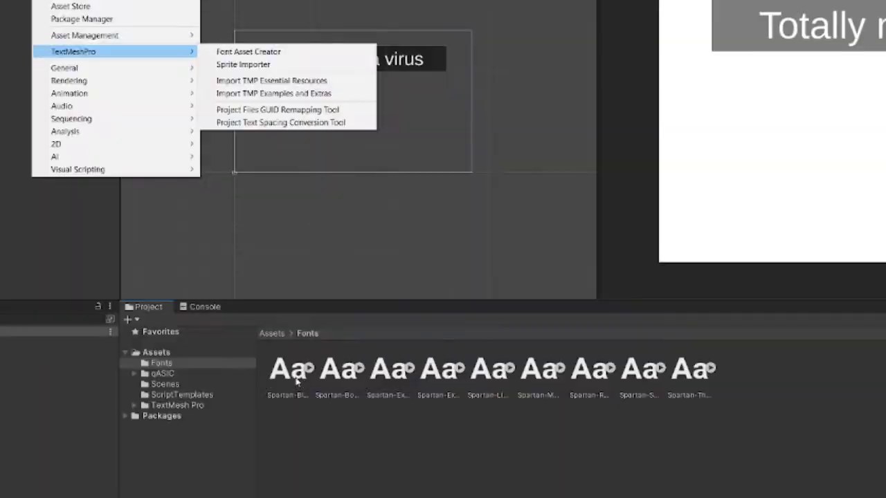
{"action": "right_click", "coordinate": [297, 381]}
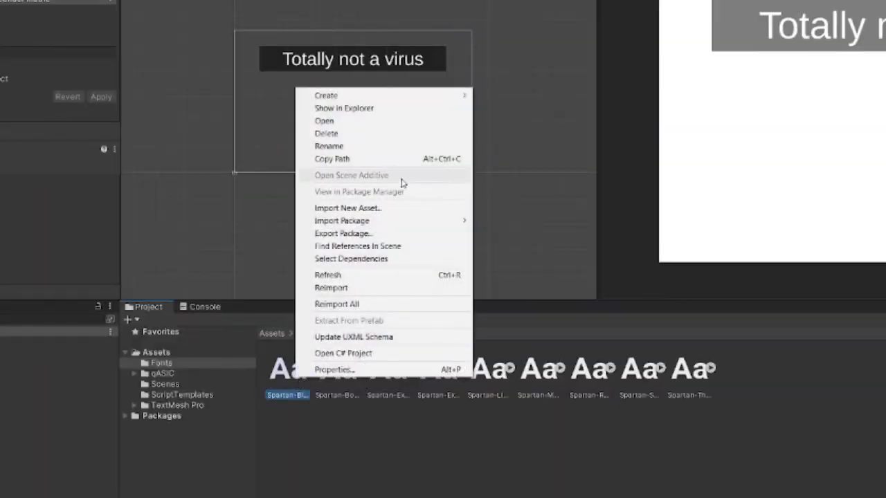
{"action": "left_click", "coordinate": [391, 353]}
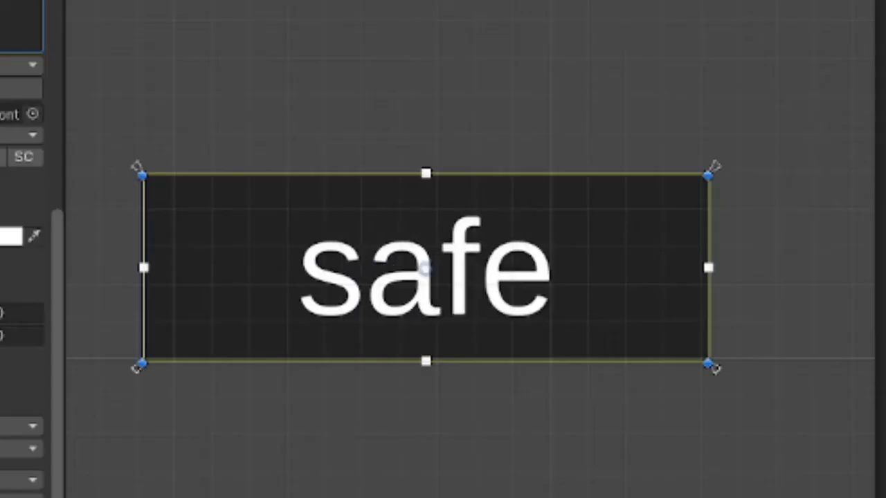
{"action": "type", "text": "but"}
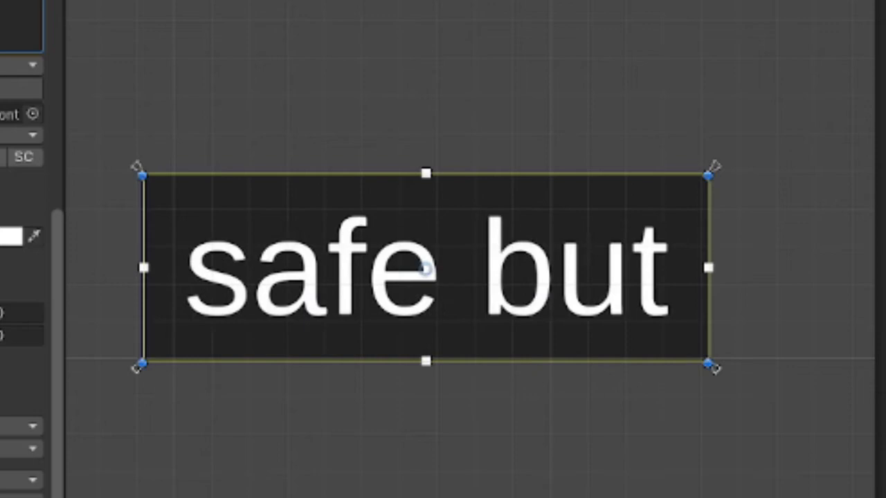
{"action": "type", "text": "ton"}
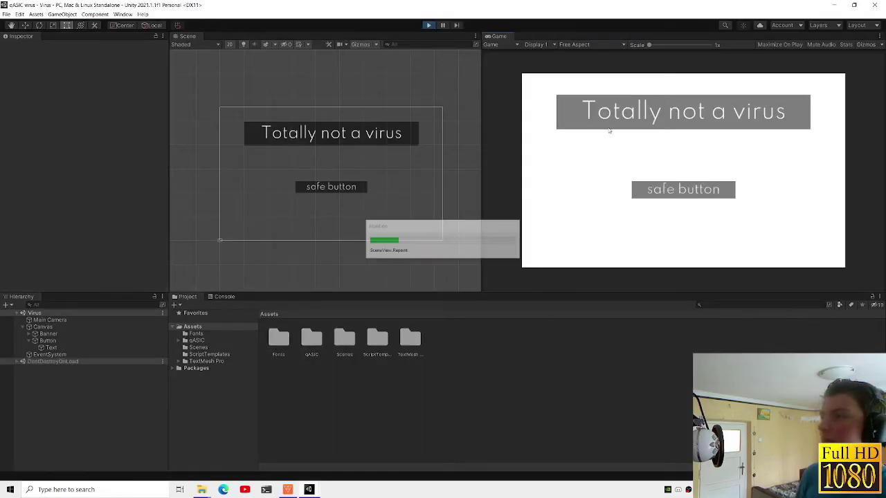
{"action": "left_click", "coordinate": [428, 26]}
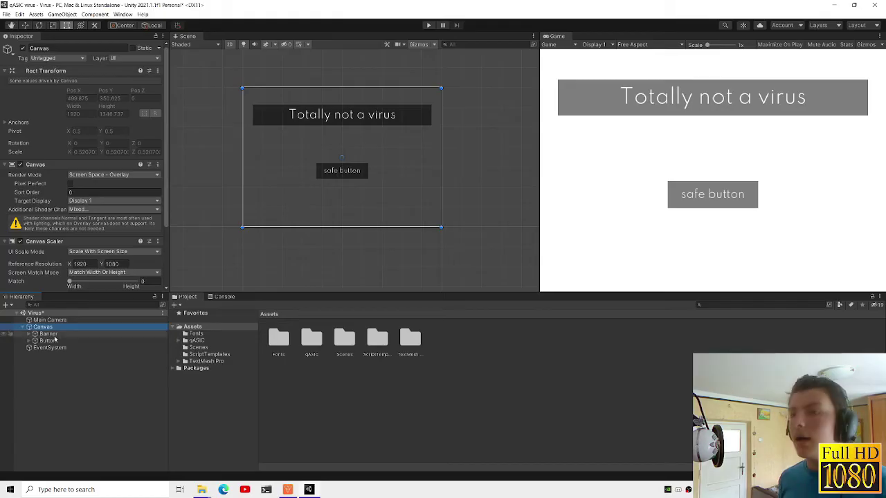
{"action": "left_click", "coordinate": [54, 340]}
{"action": "left_click", "coordinate": [430, 26]}
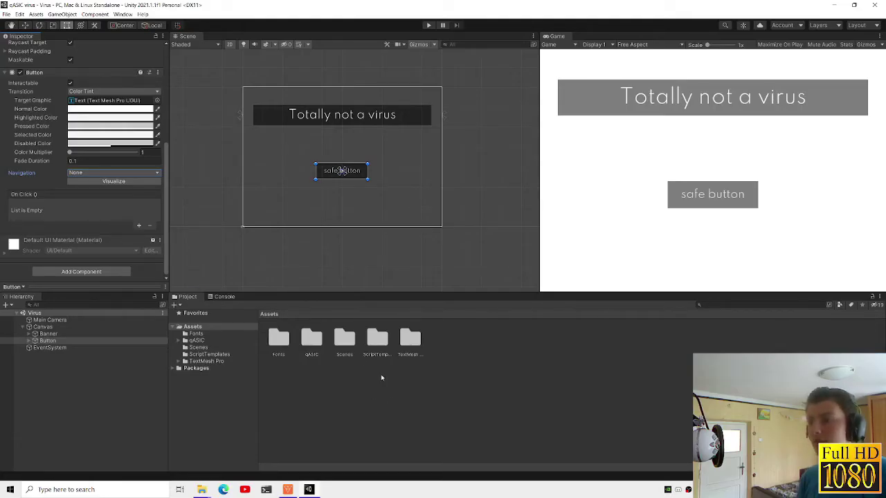
- Create the Scripts folder, link the button's text to the script's Text field, and run the game
{"action": "right_click", "coordinate": [390, 405]}
{"action": "mouse_move", "coordinate": [415, 214]}
{"action": "left_click", "coordinate": [540, 137]}
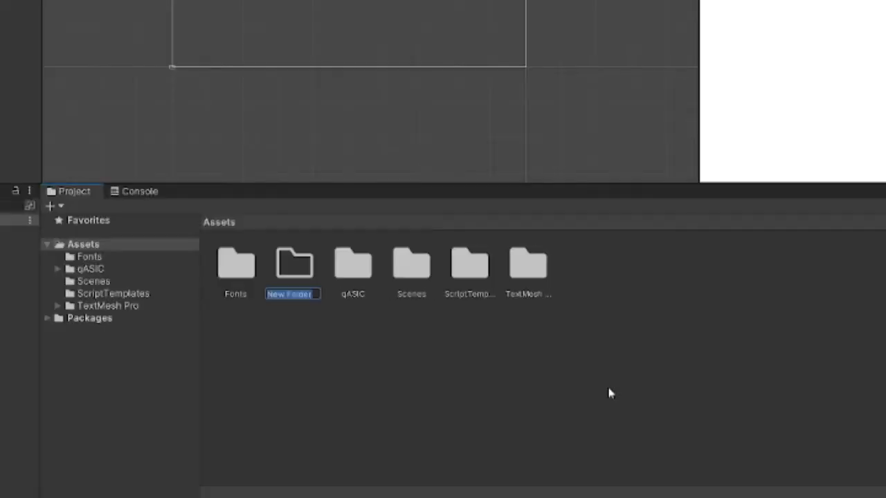
{"action": "key", "text": "Return"}
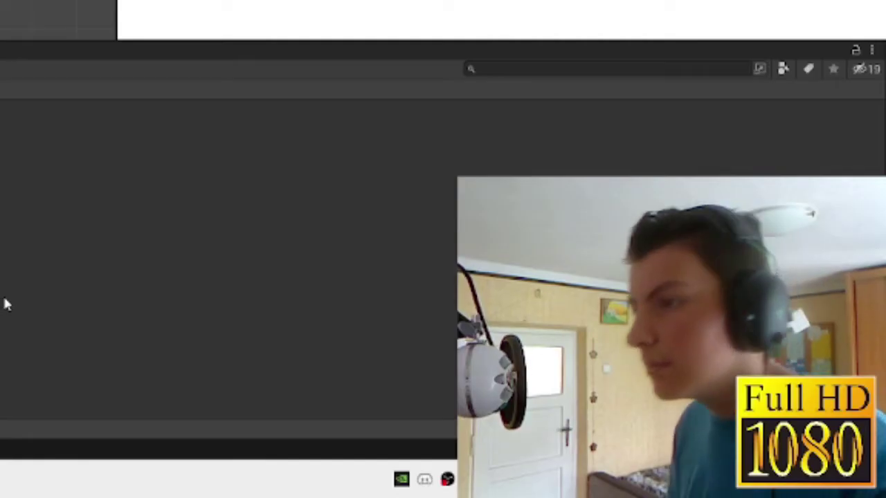
{"action": "type", "text": "Scrip"}
{"action": "key", "text": "Return"}
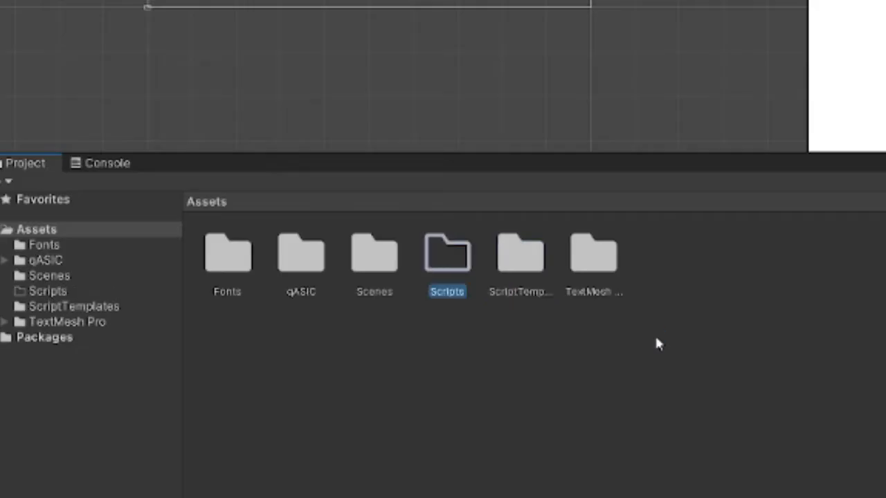
{"action": "key", "text": "Return"}
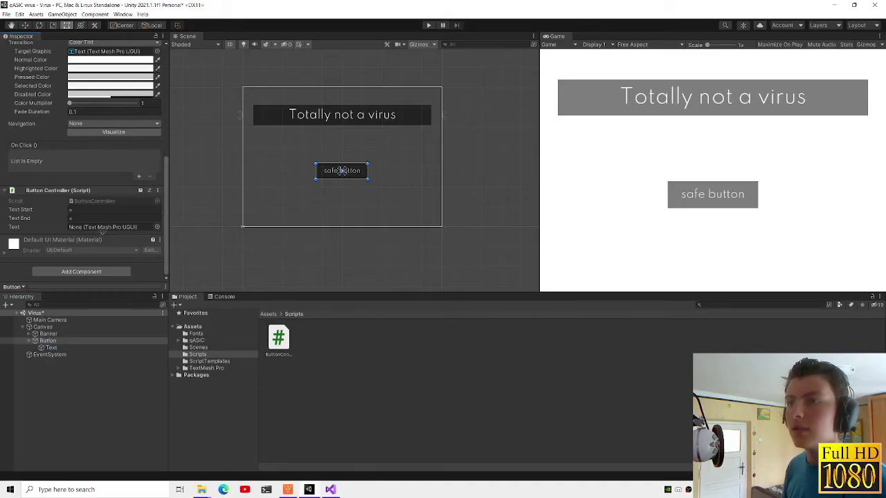
{"action": "left_click_drag", "start_coordinate": [101, 232], "coordinate": [103, 227]}
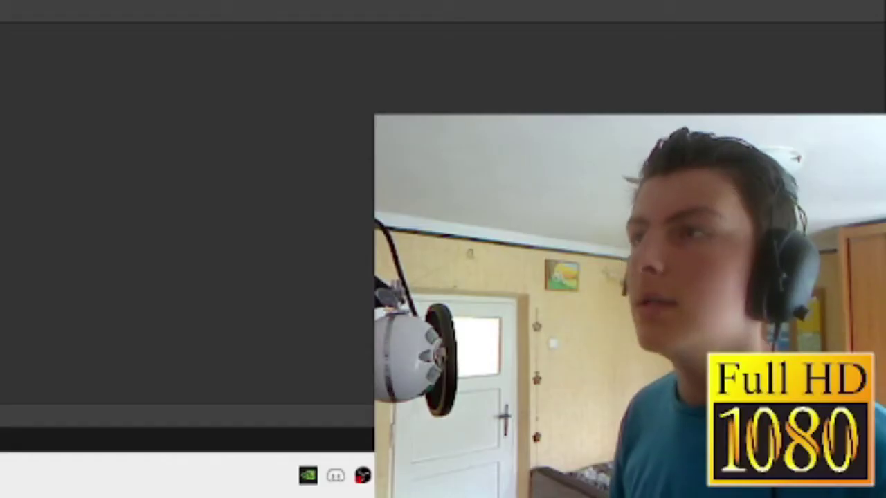
{"action": "key", "text": "ctrl+p"}
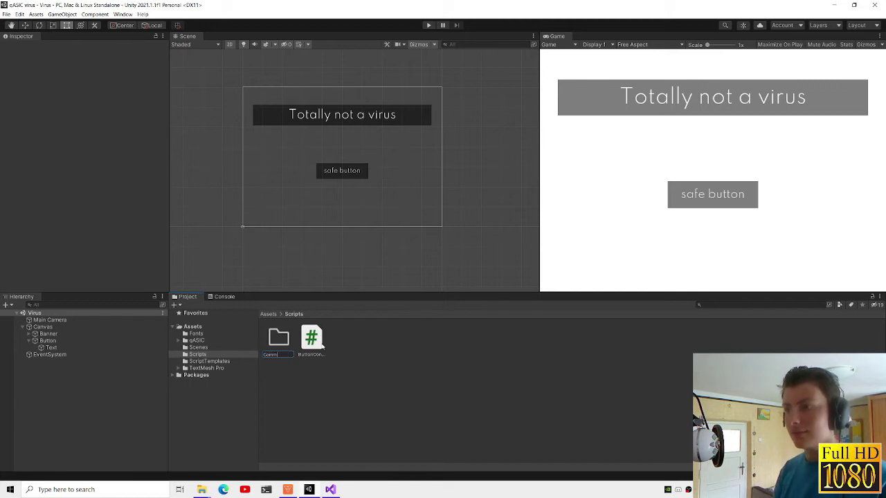
- In SetFolderCommand, remove the Aliases line, describe it as 'sets targeted folder', and assign VirusManager.Path from args[1]
{"action": "key", "text": "Escape"}
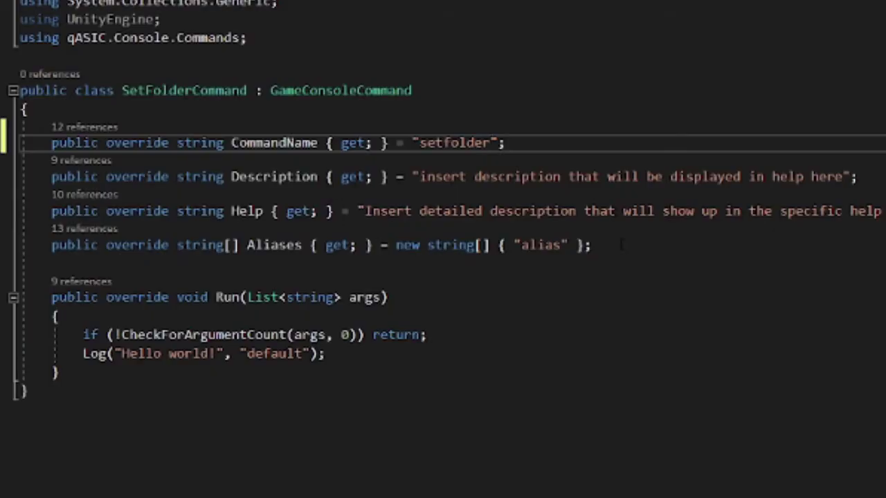
{"action": "triple_click", "coordinate": [621, 243]}
{"action": "key", "text": "Delete"}
{"action": "type", "text": "sets"}
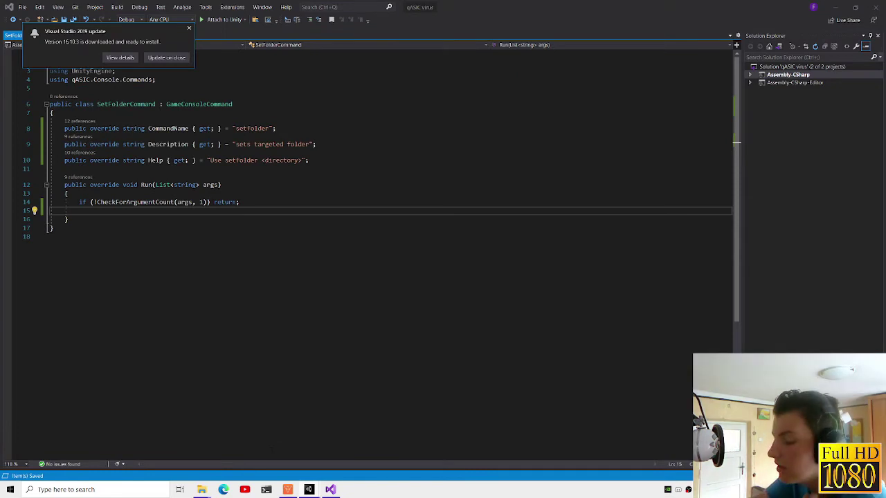
{"action": "type", "text": "VirusManager"}
{"action": "type", "text": ".Path"}
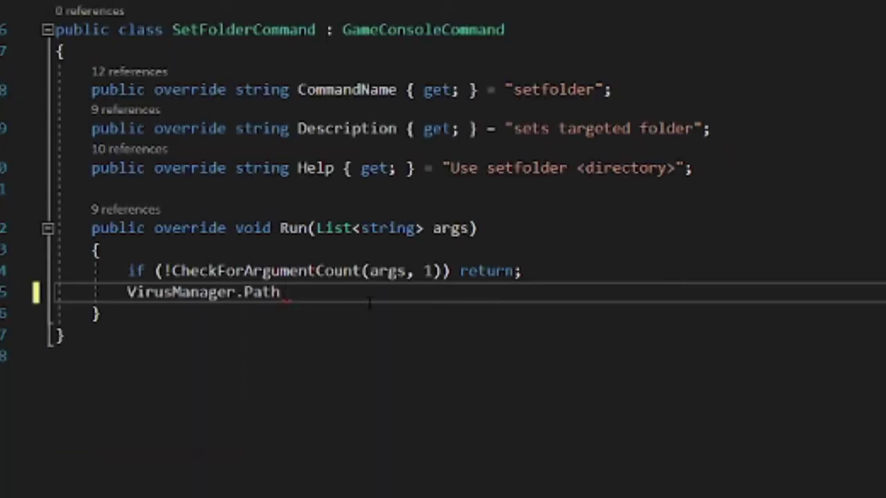
{"action": "type", "text": "args[1]"}
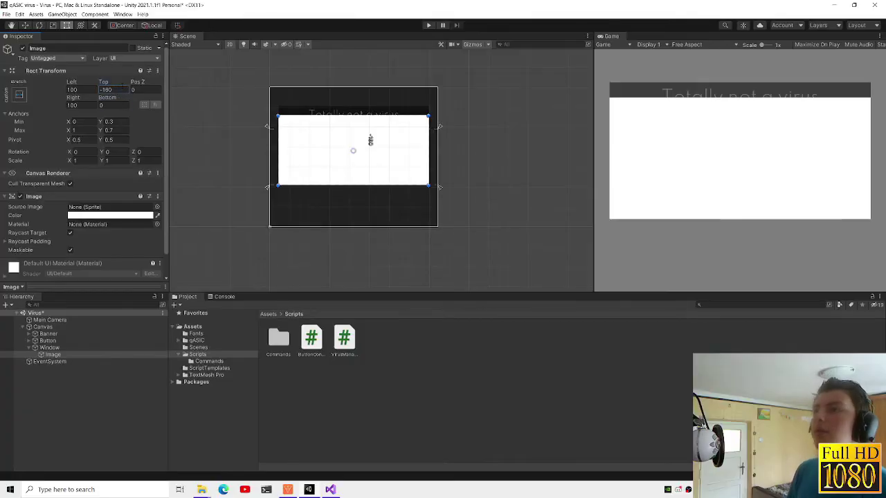
- Set the Window image's Rect Transform Top to 0, recolour it, and begin a public void Delete() method
{"action": "type", "text": "0"}
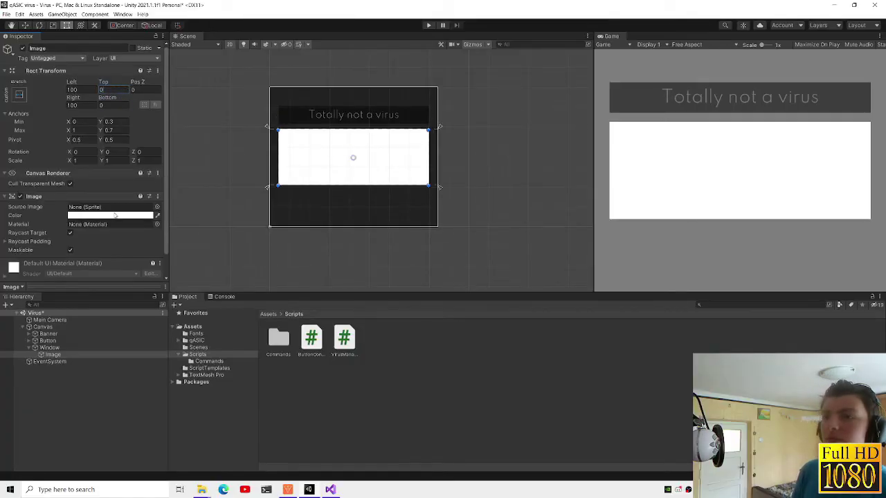
{"action": "left_click", "coordinate": [115, 216]}
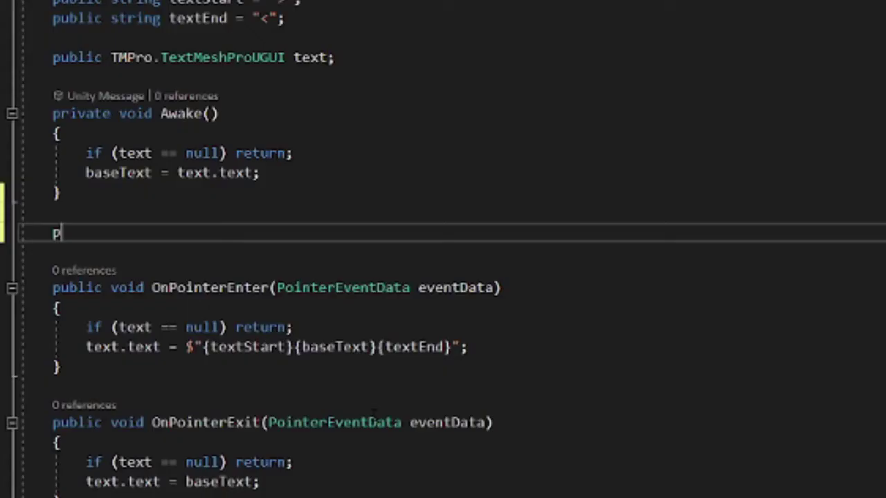
{"action": "type", "text": "ublic void Delete()"}
- Open the Delete() method body and start typing a VirusManager call inside it
{"action": "key", "text": "Return"}
{"action": "type", "text": "{"}
{"action": "key", "text": "Return"}
{"action": "type", "text": "v"}
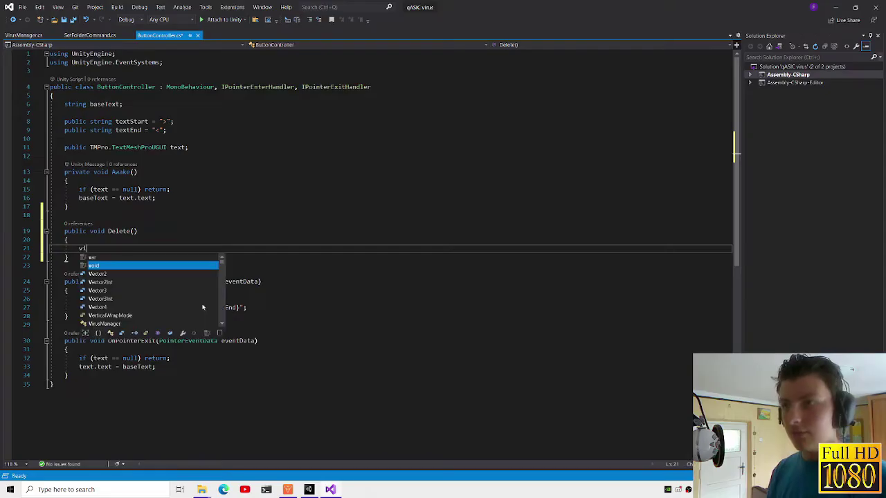
{"action": "type", "text": "irus"}
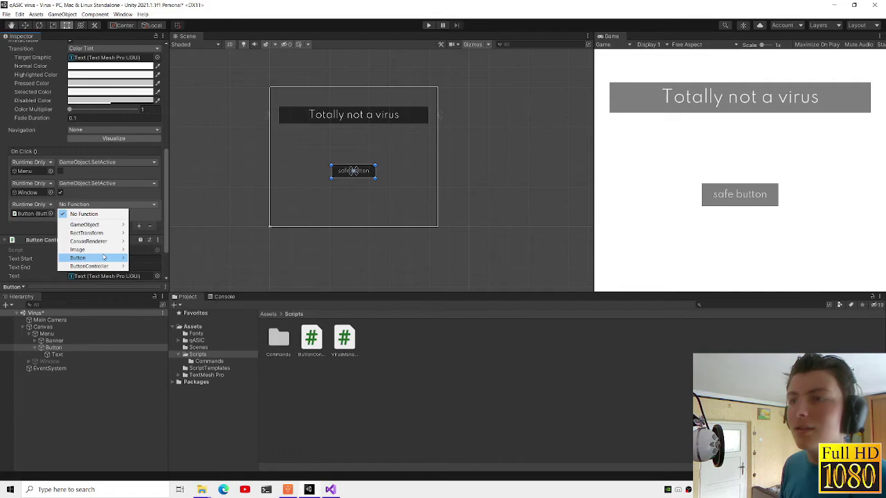
{"action": "mouse_move", "coordinate": [104, 266]}
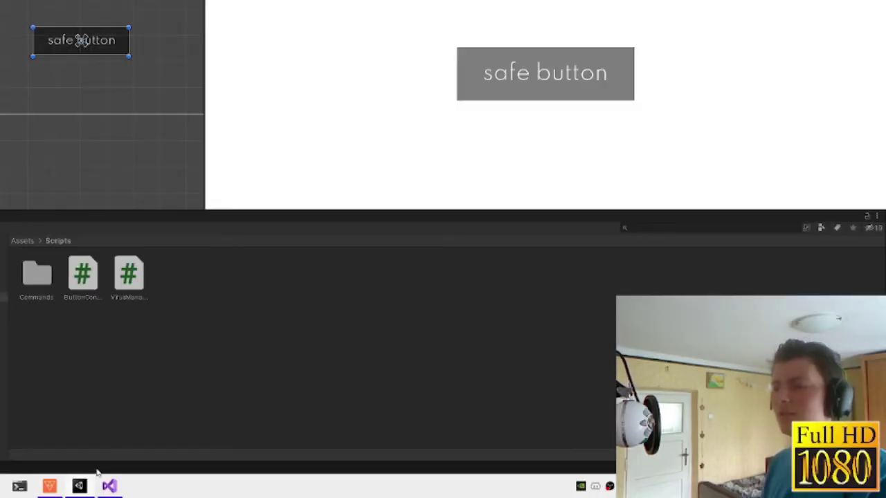
- Test the safe button's deletion, then add a qASIC Game console to the scene
{"action": "left_click", "coordinate": [109, 488]}
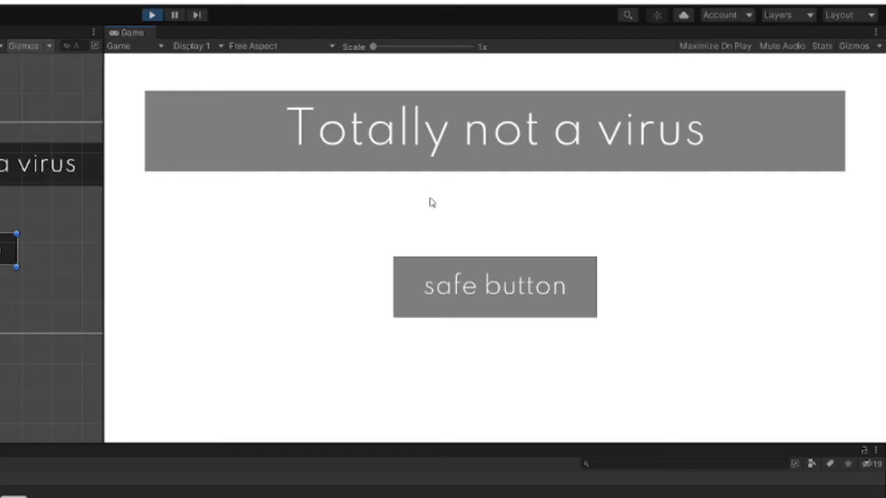
{"action": "left_click", "coordinate": [445, 309]}
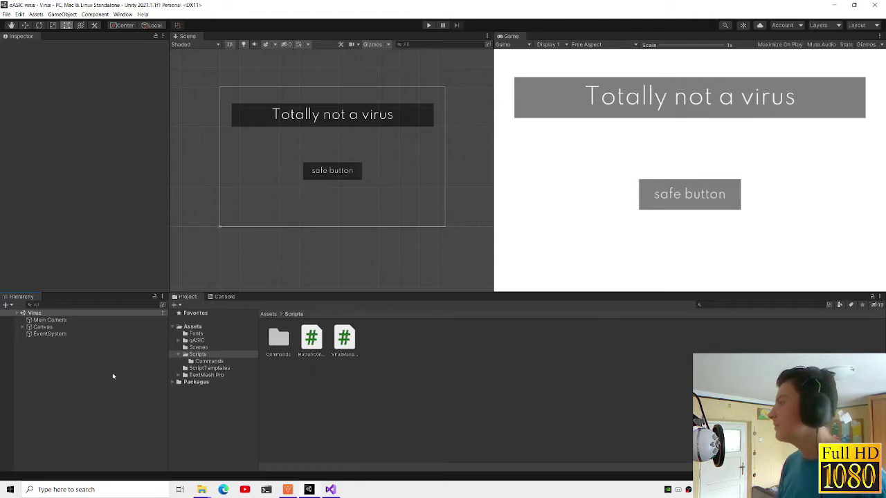
{"action": "right_click", "coordinate": [82, 367]}
{"action": "mouse_move", "coordinate": [115, 345]}
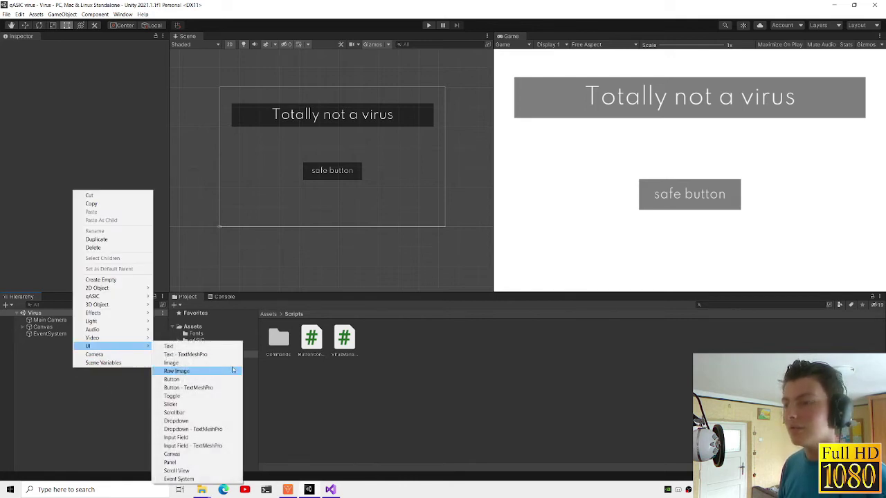
{"action": "mouse_move", "coordinate": [114, 297]}
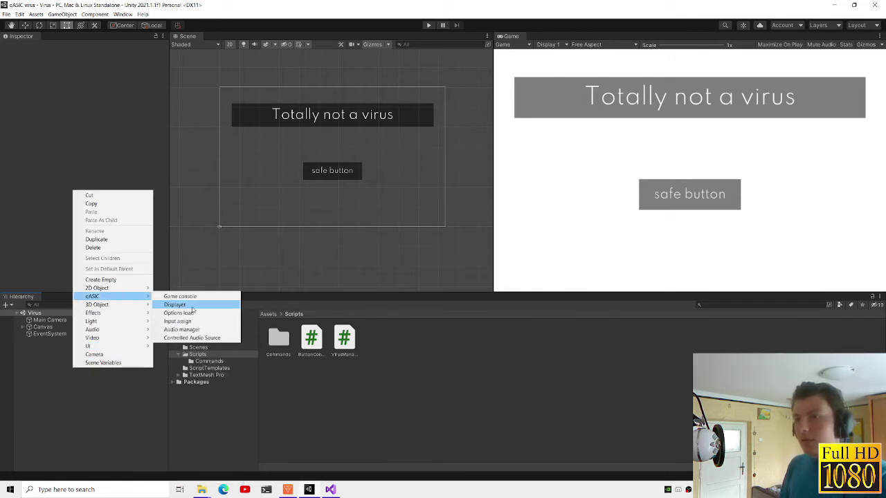
{"action": "left_click", "coordinate": [180, 296]}
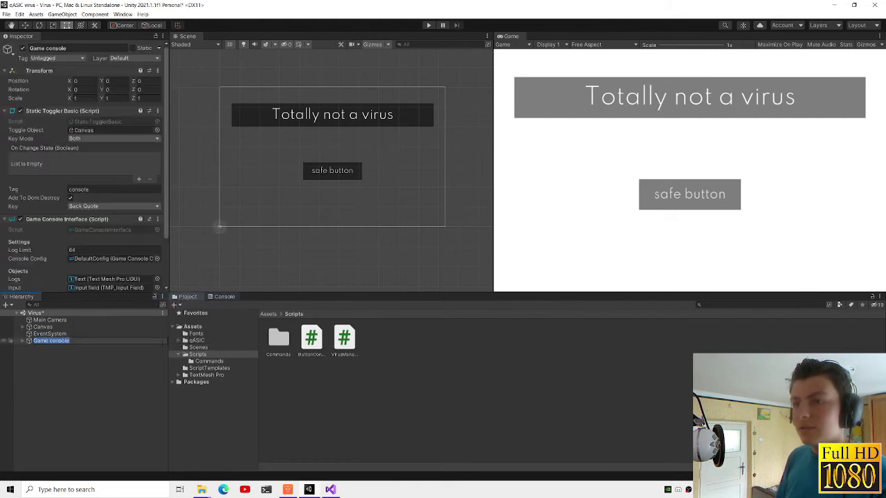
{"action": "right_click", "coordinate": [69, 362]}
{"action": "left_click", "coordinate": [63, 340]}
{"action": "left_click", "coordinate": [63, 341]}
{"action": "left_click", "coordinate": [64, 340], "text": "ctrl"}
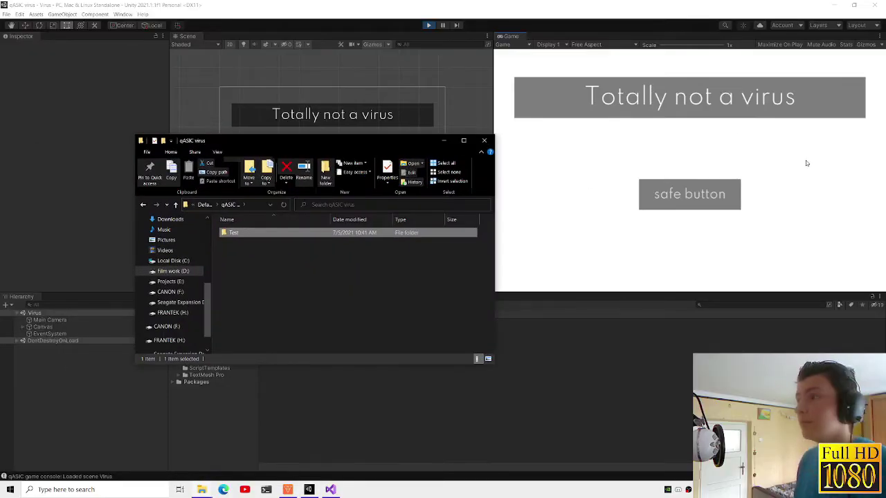
- In the running game, open the qASIC console, press the safe button, and confirm the virus folder is empty
{"action": "left_click", "coordinate": [719, 142]}
{"action": "key", "text": "grave"}
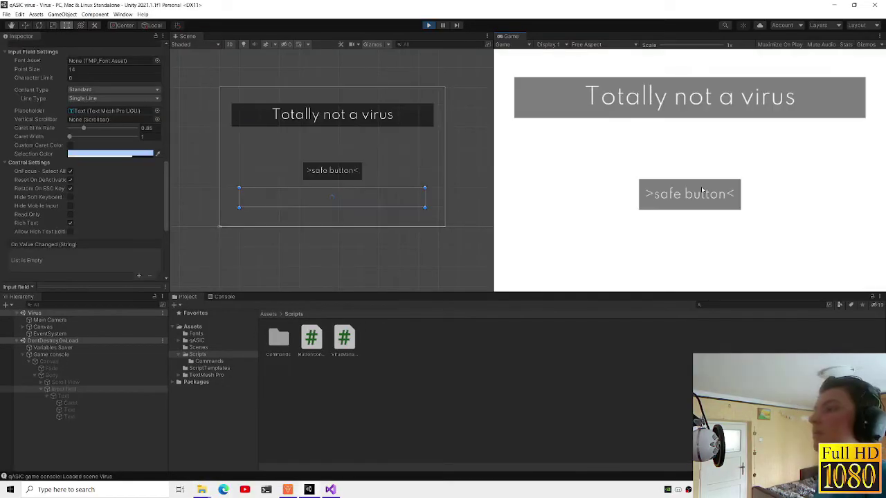
{"action": "left_click", "coordinate": [703, 192]}
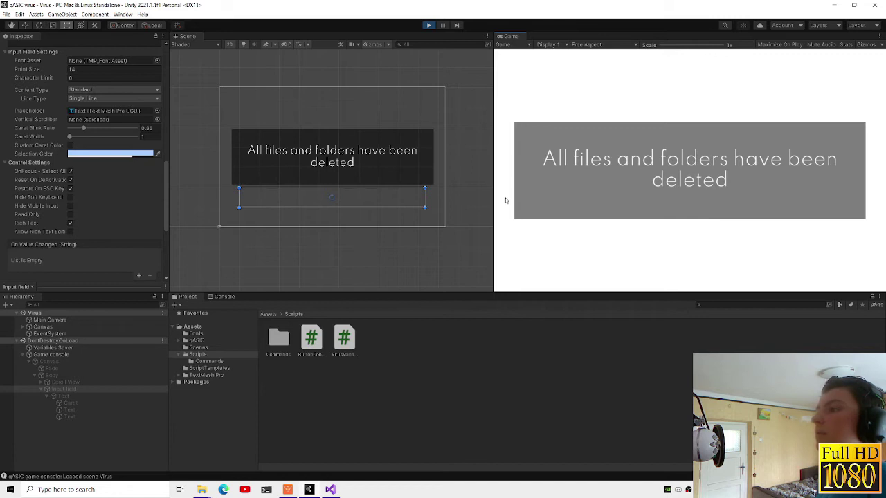
{"action": "mouse_move", "coordinate": [204, 481]}
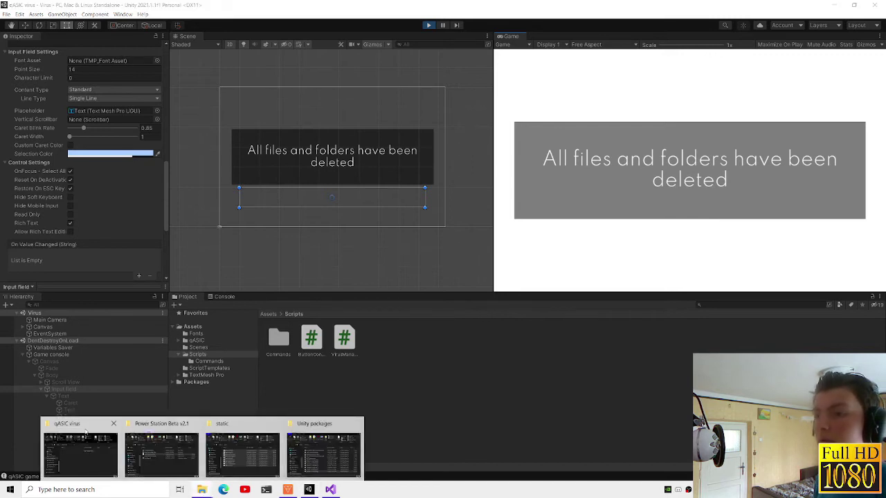
{"action": "left_click", "coordinate": [67, 447]}
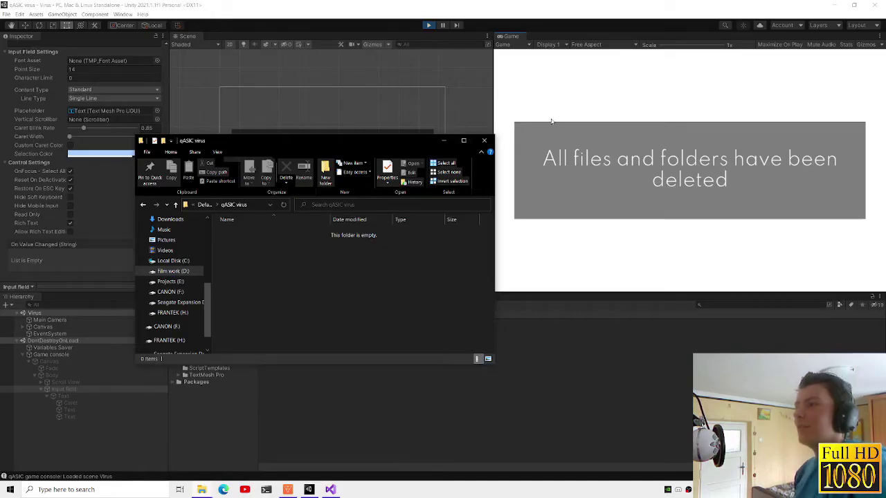
{"action": "left_click", "coordinate": [551, 122]}
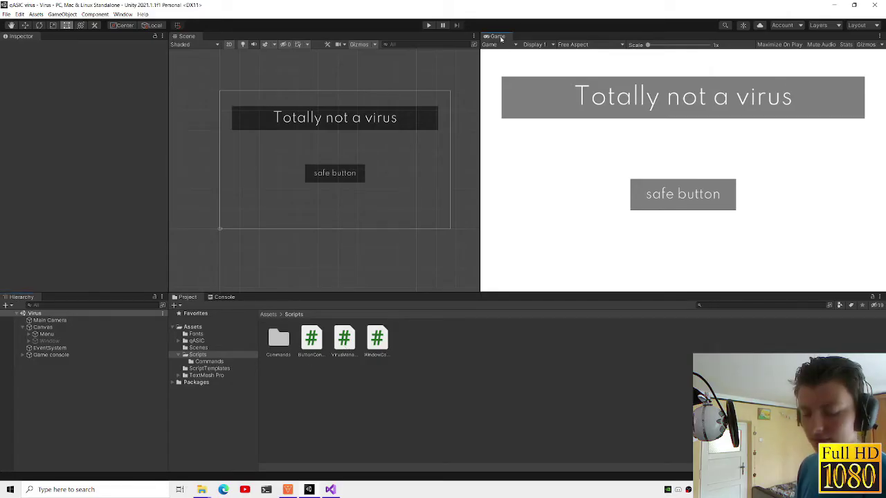
- In Player Settings, set Company Name to qASIC and Product Name to 'NOMRLA application'
{"action": "key", "text": "ctrl+shift+b"}
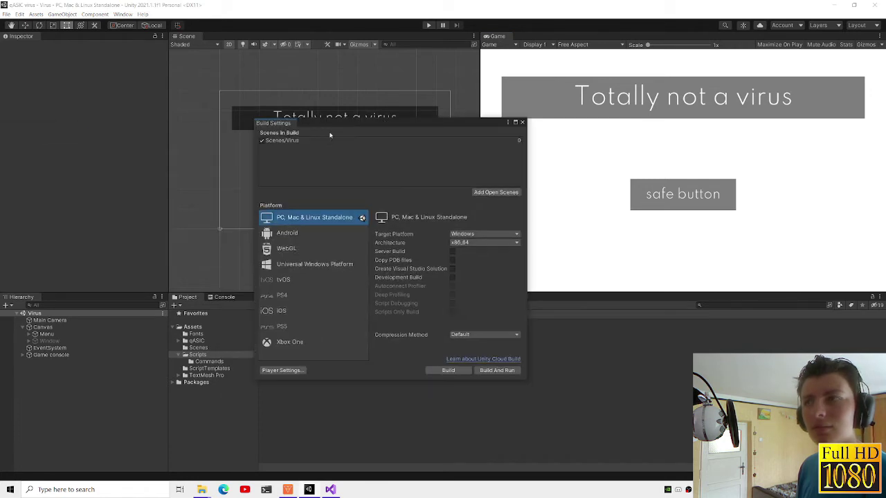
{"action": "left_click", "coordinate": [282, 371]}
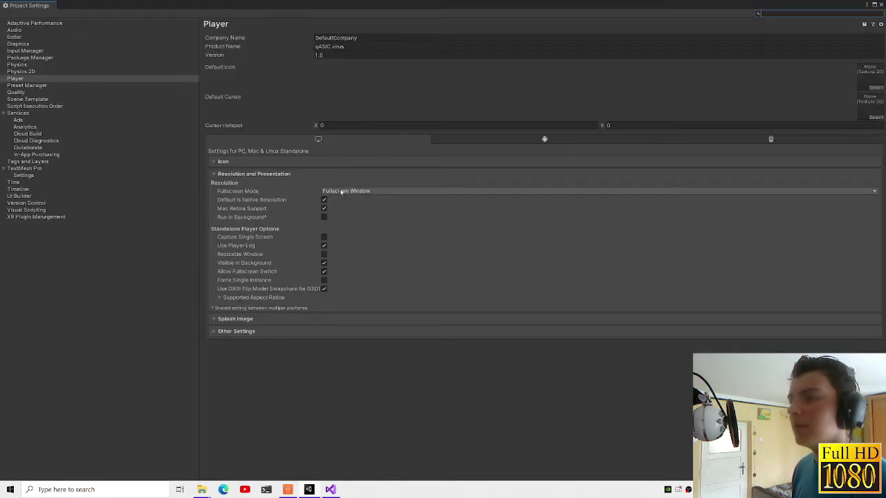
{"action": "left_click", "coordinate": [346, 37]}
{"action": "type", "text": "qASIC"}
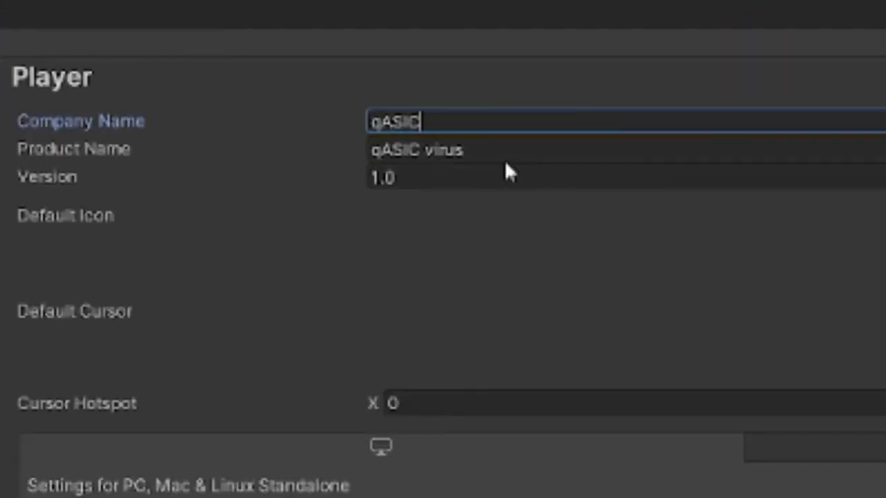
{"action": "left_click", "coordinate": [522, 150]}
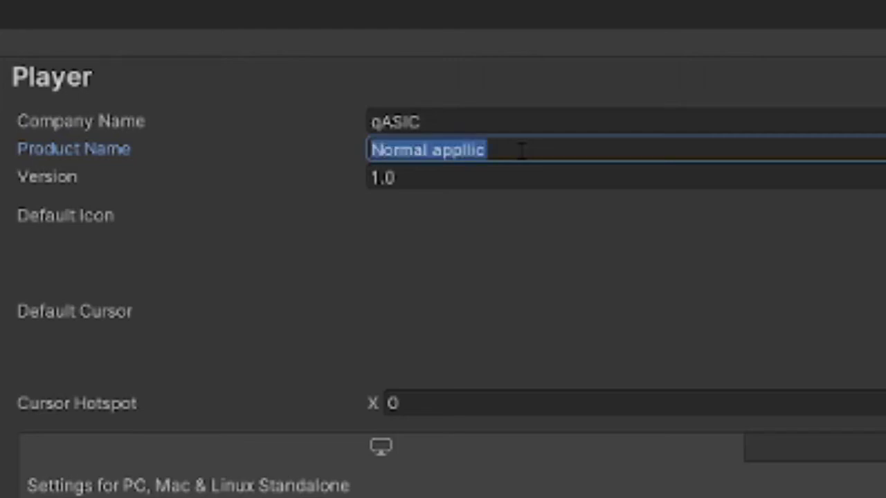
{"action": "type", "text": "OMRLA appl"}
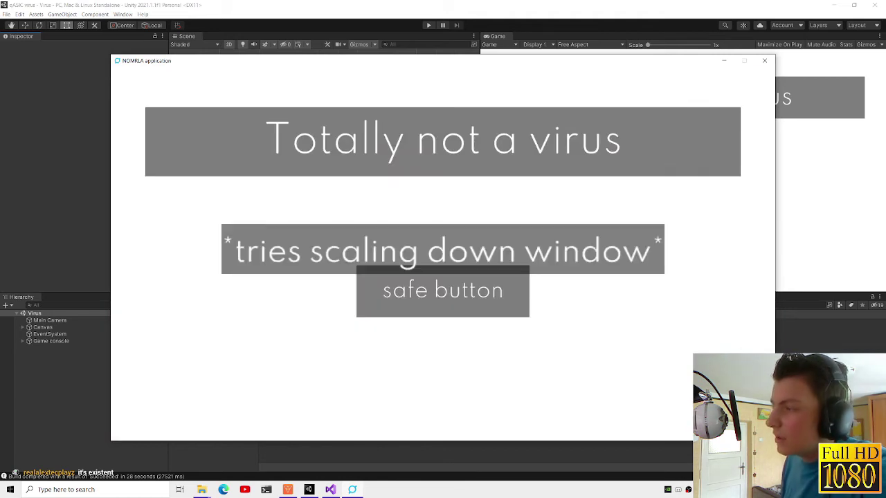
- Relaunch the prank app, press its safe button, and open the qASIC console with the grave key
{"action": "left_click", "coordinate": [764, 60]}
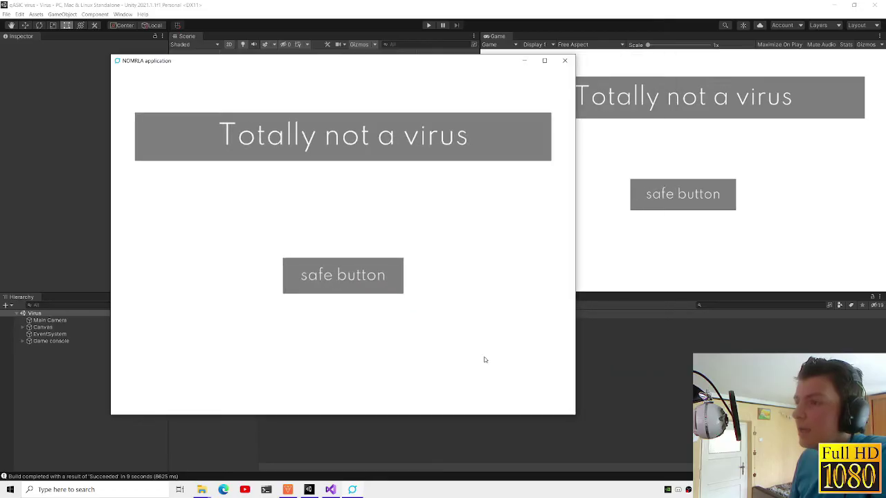
{"action": "left_click", "coordinate": [341, 288]}
{"action": "key", "text": "grave"}
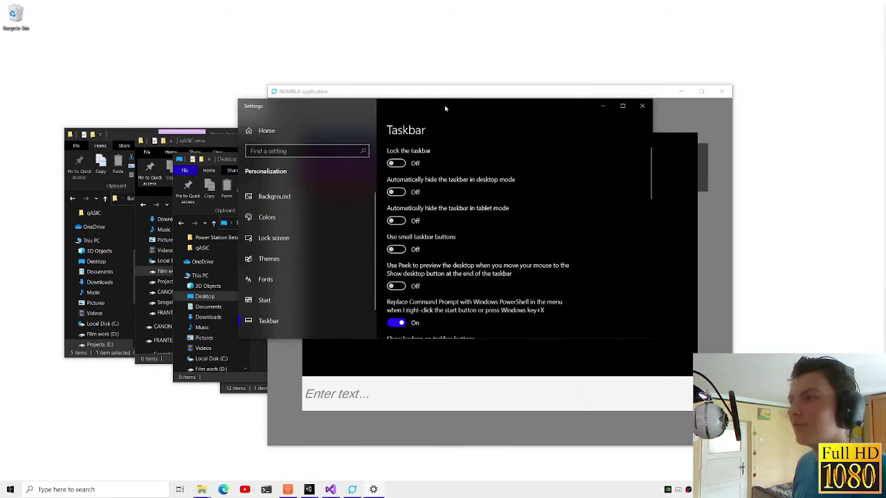
{"action": "left_click", "coordinate": [371, 399]}
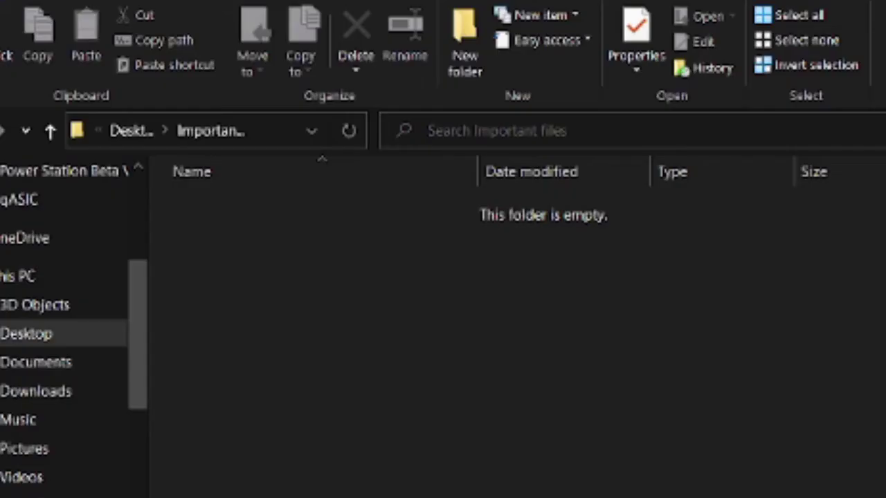
- Copy a PNG into Important files and rename it Family picture.png
{"action": "left_click_drag", "start_coordinate": [249, 497], "coordinate": [247, 391]}
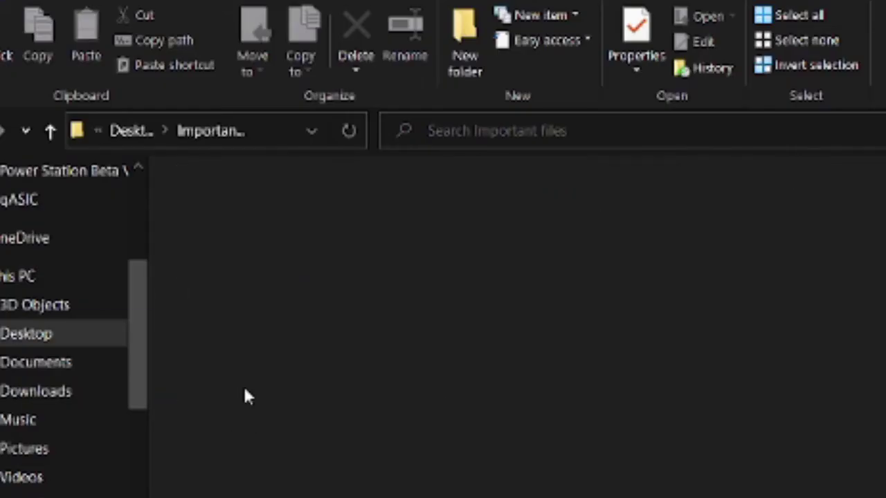
{"action": "left_click", "coordinate": [253, 210]}
{"action": "type", "text": "Family p"}
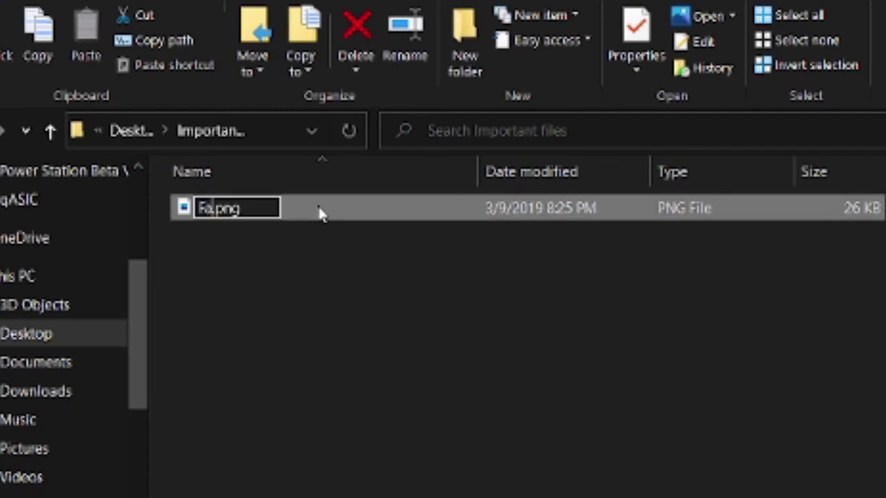
{"action": "type", "text": "icture"}
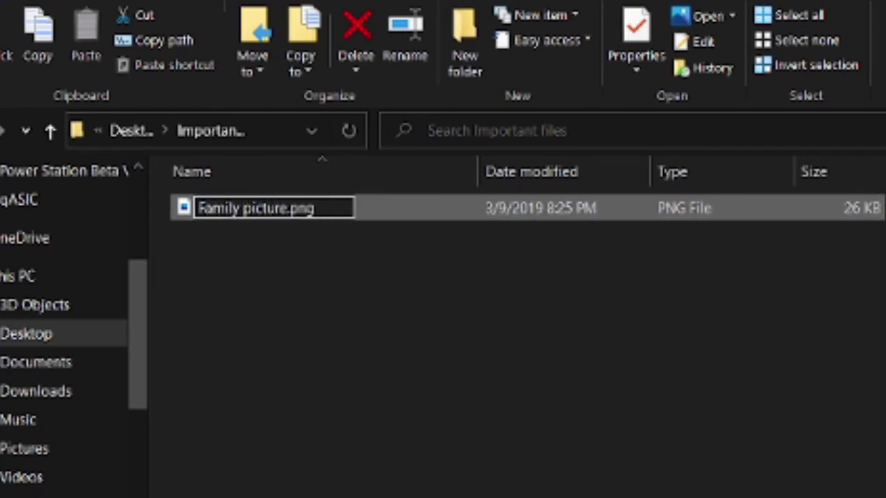
{"action": "key", "text": "Return"}
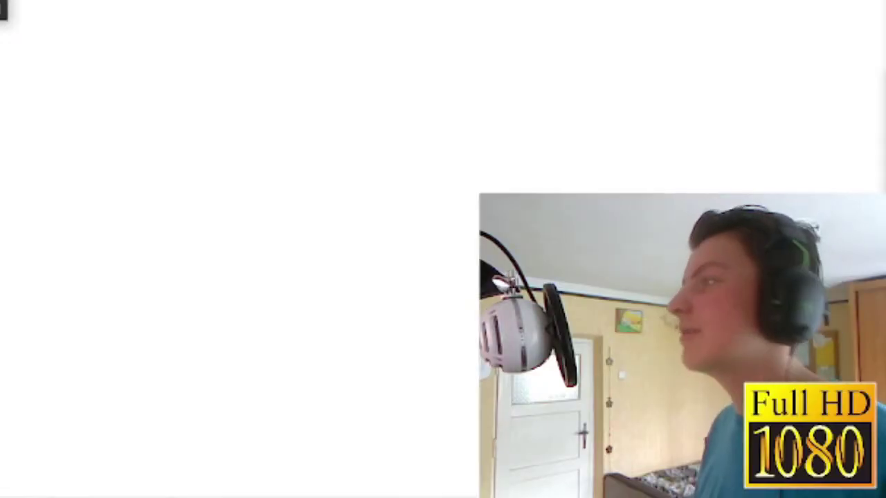
- Rename the PDF to Taxes.pdf and play the MP3 in the folder
{"action": "key", "text": "F2"}
{"action": "type", "text": "Taxes"}
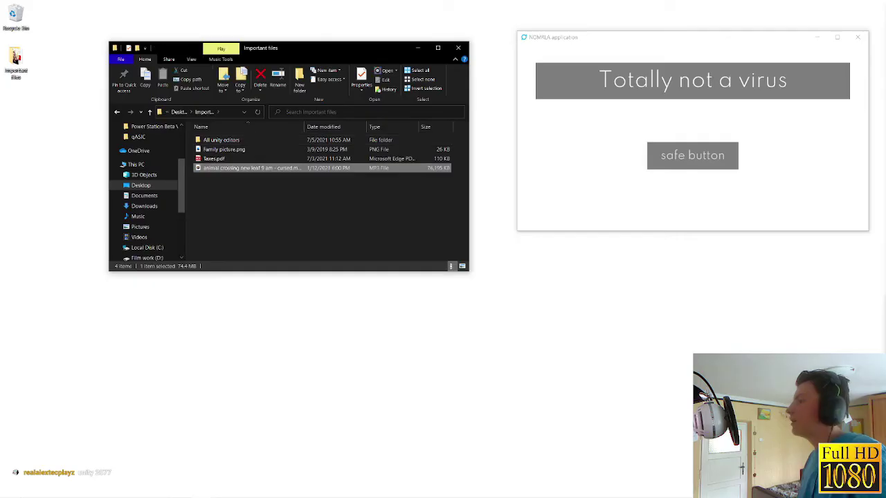
{"action": "double_click", "coordinate": [299, 169]}
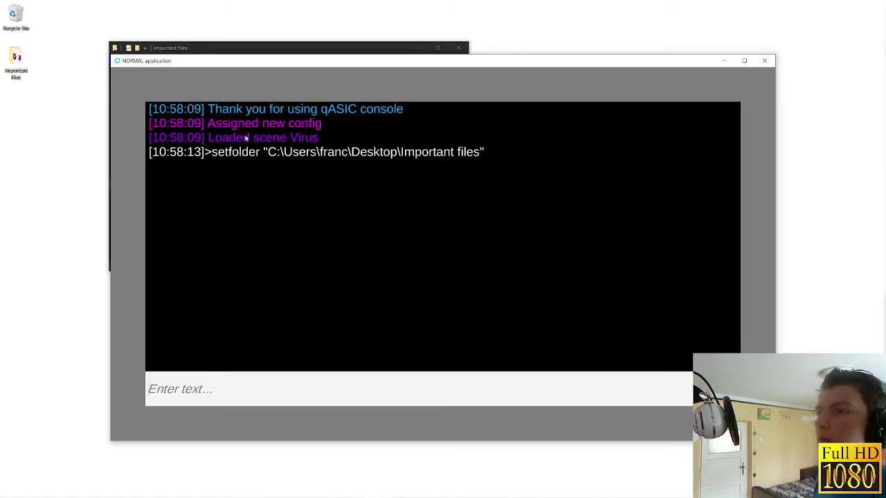
- Close the console, place the app beside Explorer, and test the safe button
{"action": "key", "text": "grave"}
{"action": "left_click", "coordinate": [338, 48]}
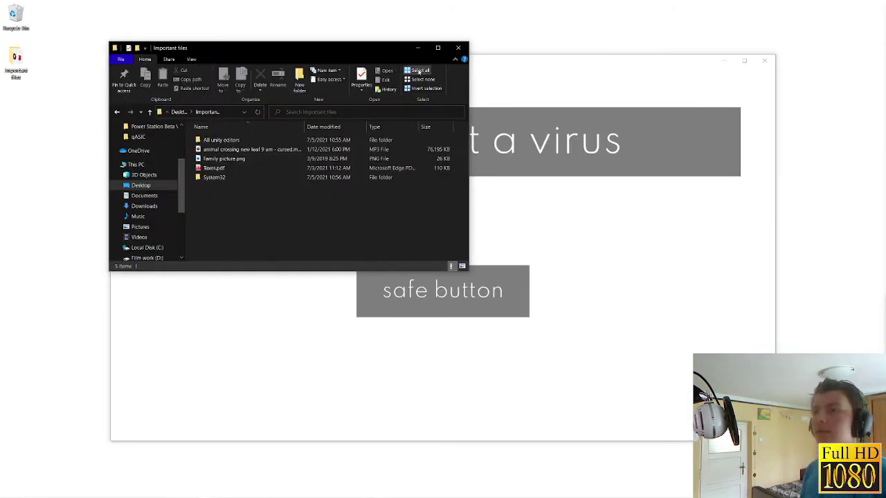
{"action": "left_click", "coordinate": [679, 108]}
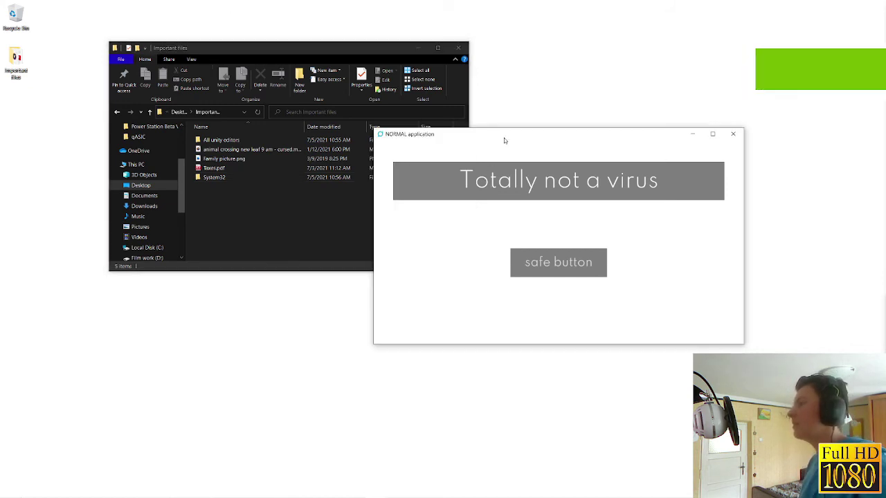
{"action": "mouse_move", "coordinate": [506, 139]}
{"action": "left_mouse_down"}
{"action": "mouse_move", "coordinate": [518, 153]}
{"action": "mouse_move", "coordinate": [559, 132]}
{"action": "left_mouse_up"}
{"action": "left_click", "coordinate": [601, 259]}
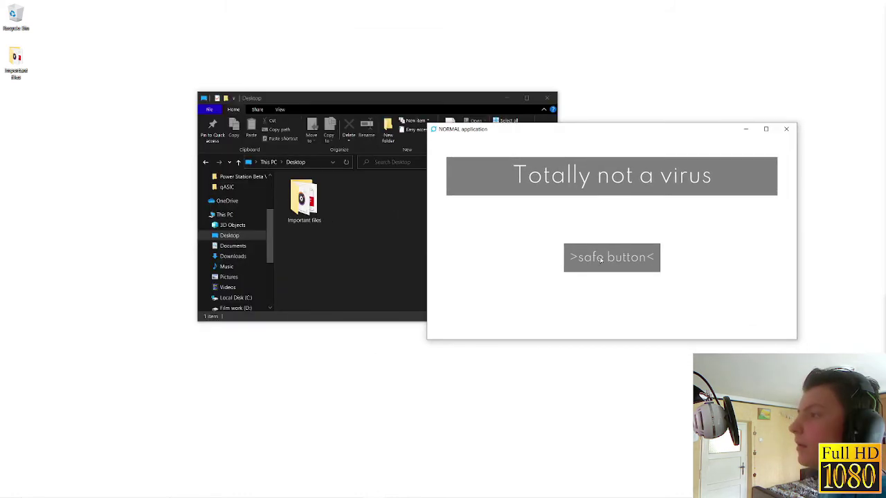
{"action": "left_click", "coordinate": [601, 259]}
{"action": "left_click", "coordinate": [407, 256]}
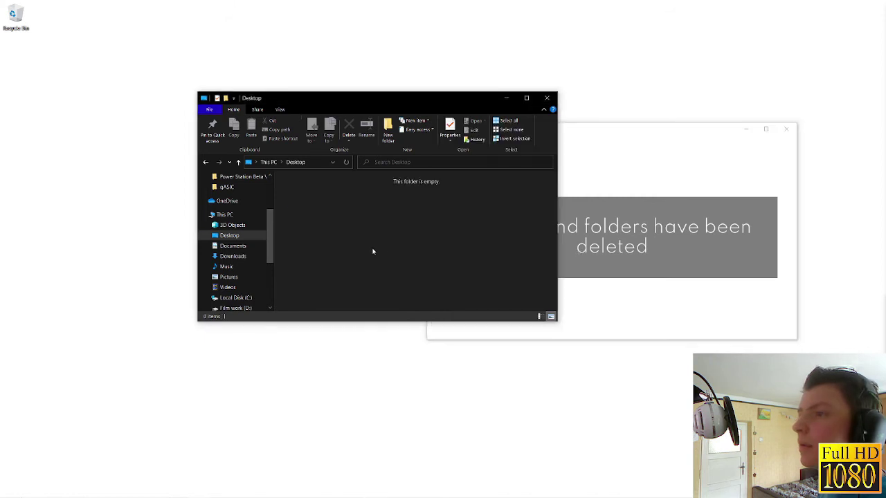
{"action": "left_click_drag", "start_coordinate": [360, 93], "coordinate": [336, 116]}
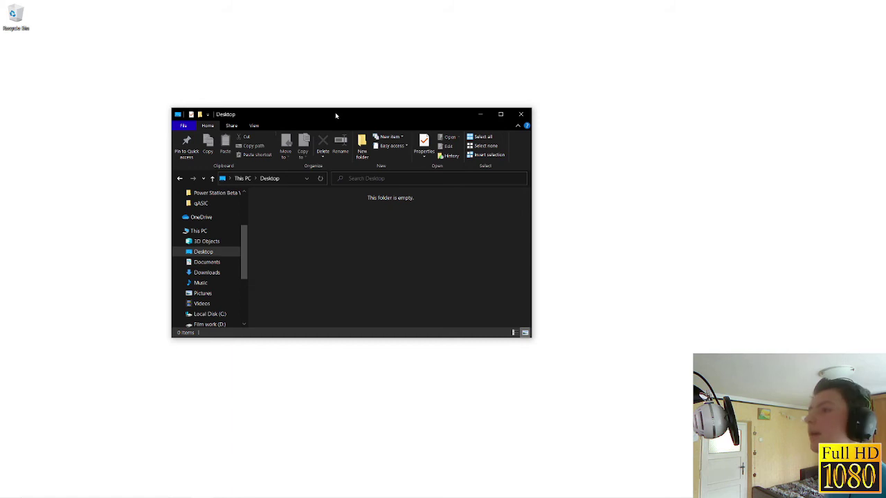
- Run setfolder in the console with the pasted Important files folder path
{"action": "left_click", "coordinate": [249, 487]}
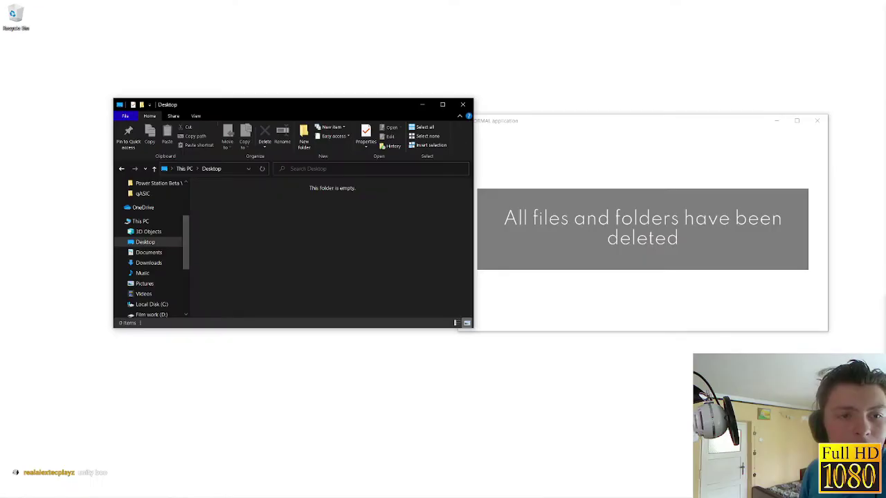
{"action": "right_click", "coordinate": [278, 233]}
{"action": "left_click", "coordinate": [261, 223]}
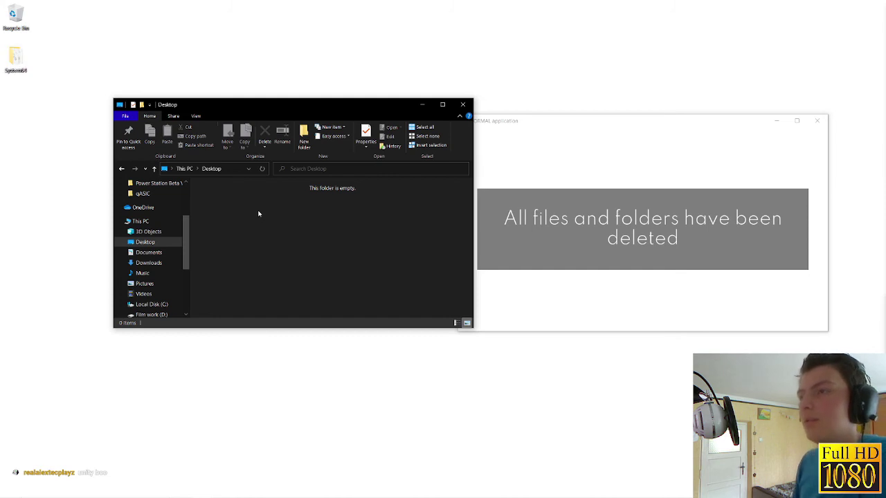
{"action": "type", "text": "setfolder"}
{"action": "key", "text": "ctrl+v"}
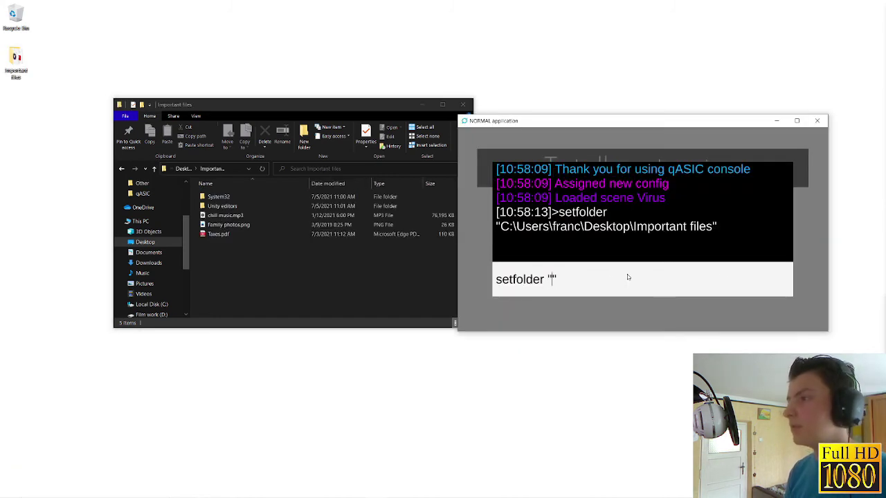
{"action": "key", "text": "Return"}
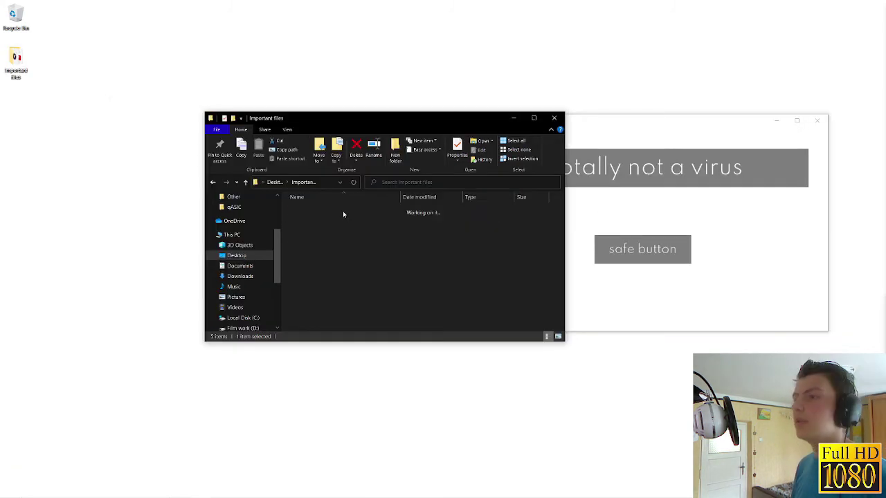
- Press the safe button and confirm Important files is gone from the Desktop, saving the clip
{"action": "left_click", "coordinate": [283, 184]}
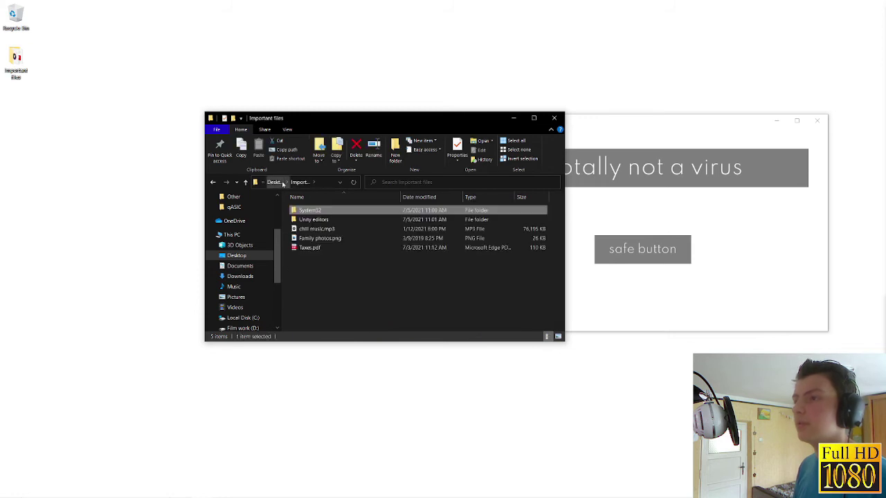
{"action": "left_click", "coordinate": [280, 183]}
{"action": "left_click", "coordinate": [624, 201]}
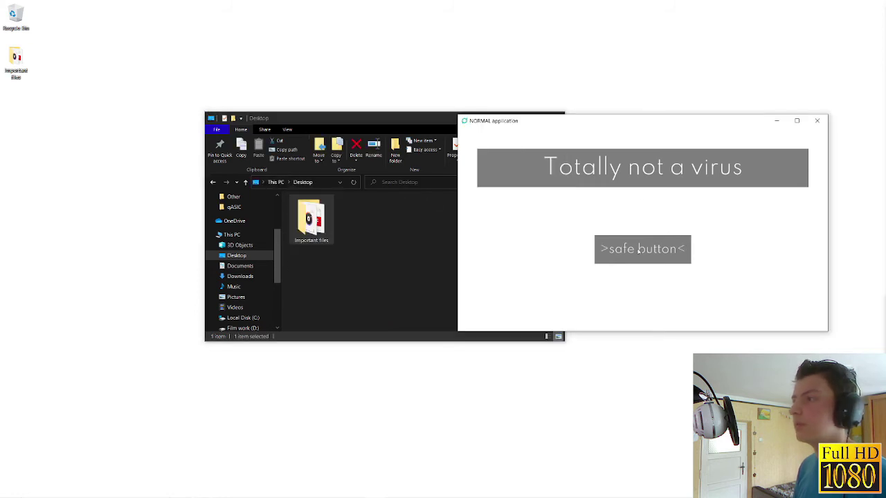
{"action": "left_click", "coordinate": [641, 249]}
{"action": "left_click", "coordinate": [342, 225]}
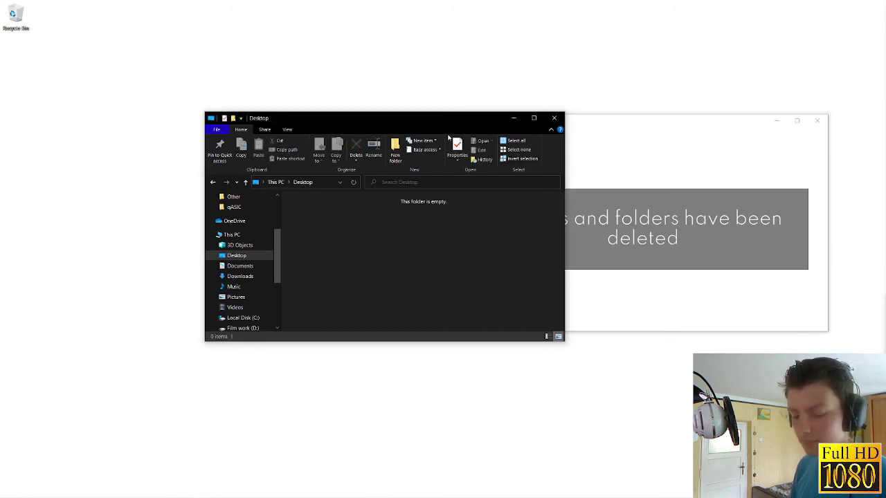
{"action": "key", "text": "super+alt+r"}
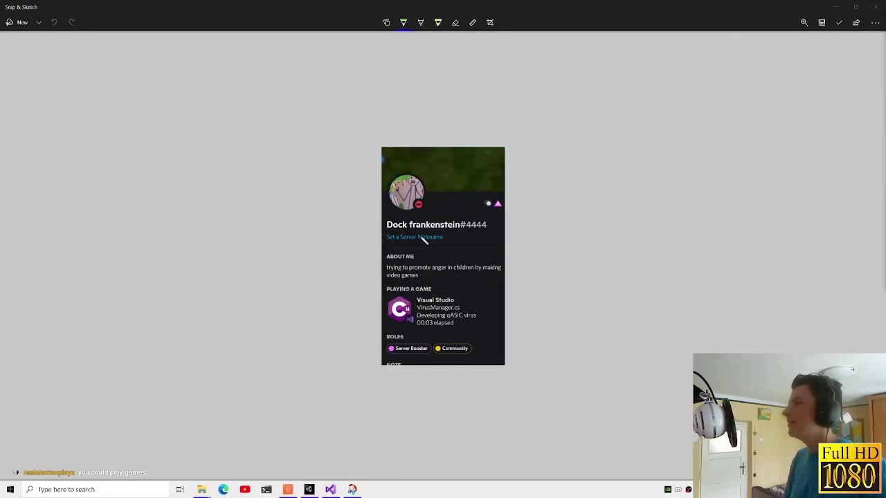
{"action": "scroll", "coordinate": [433, 313], "scroll_direction": "up", "scroll_amount": 3, "text": "ctrl"}
{"action": "scroll", "coordinate": [433, 313], "scroll_direction": "up", "scroll_amount": 1, "text": "ctrl"}
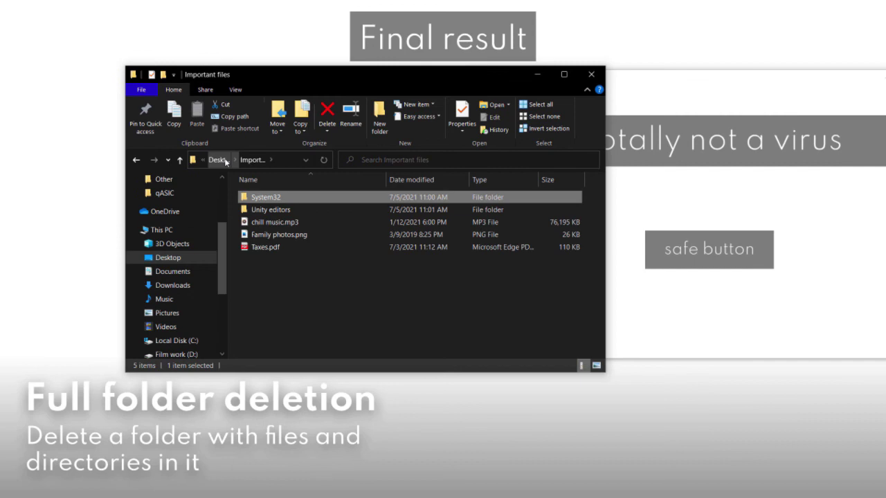
- Press the safe button again and confirm Important files no longer appears on the Desktop
{"action": "left_click", "coordinate": [218, 160]}
{"action": "left_click", "coordinate": [709, 186]}
{"action": "left_click", "coordinate": [661, 250]}
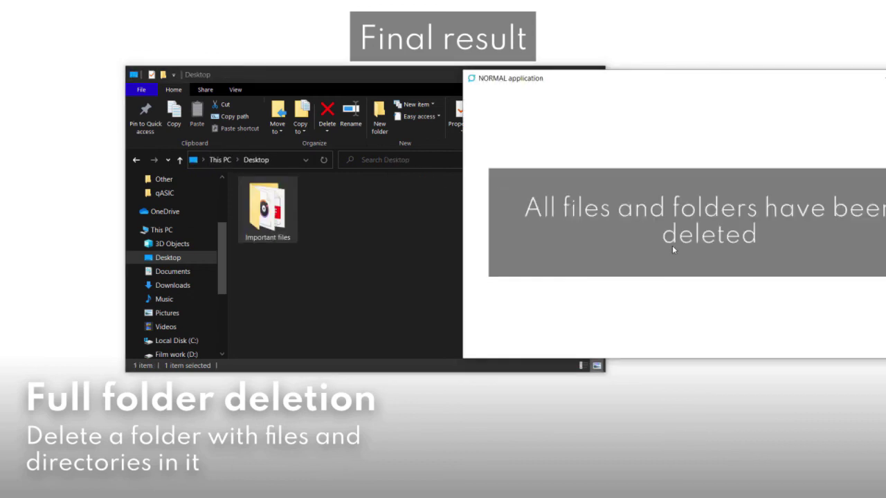
{"action": "left_click", "coordinate": [309, 217]}
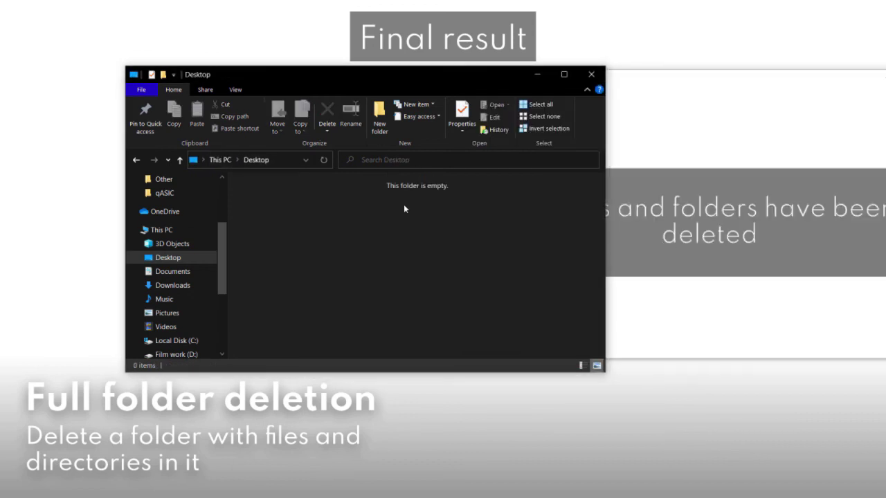